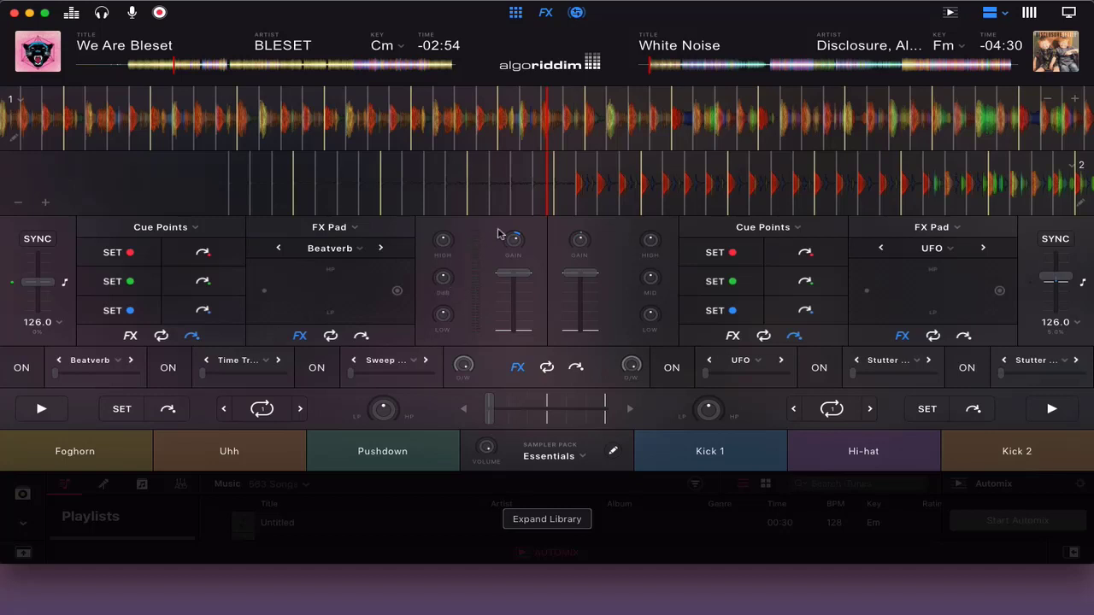
Scrub both waveforms backward, leaving We Are Bleset at about -02:57 and White Noise at about -04:33 remaining.
drag(411, 195, 664, 185)
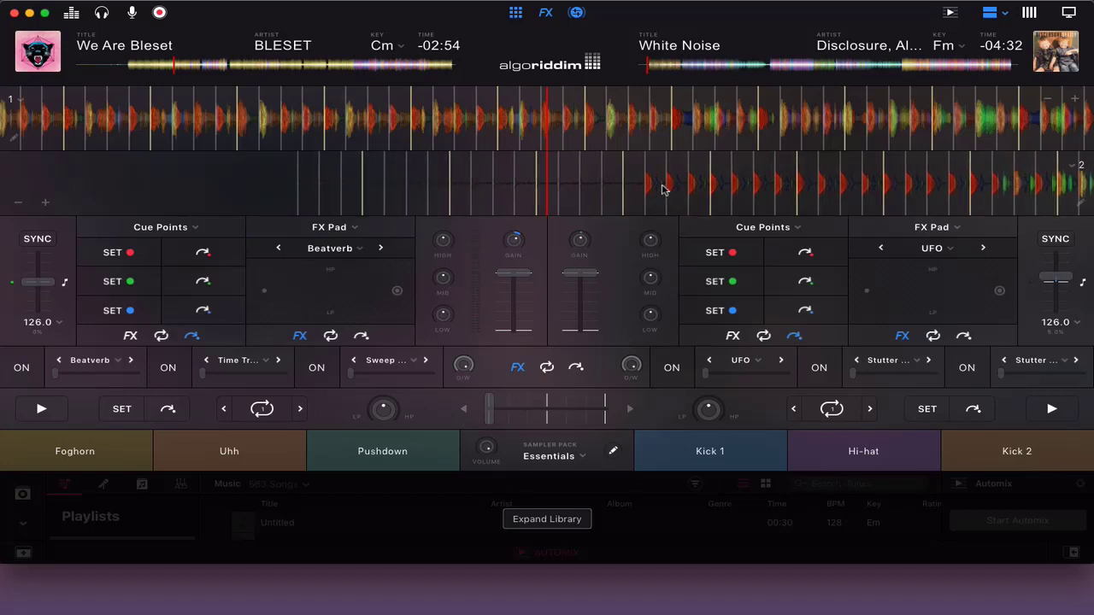
drag(437, 126, 861, 148)
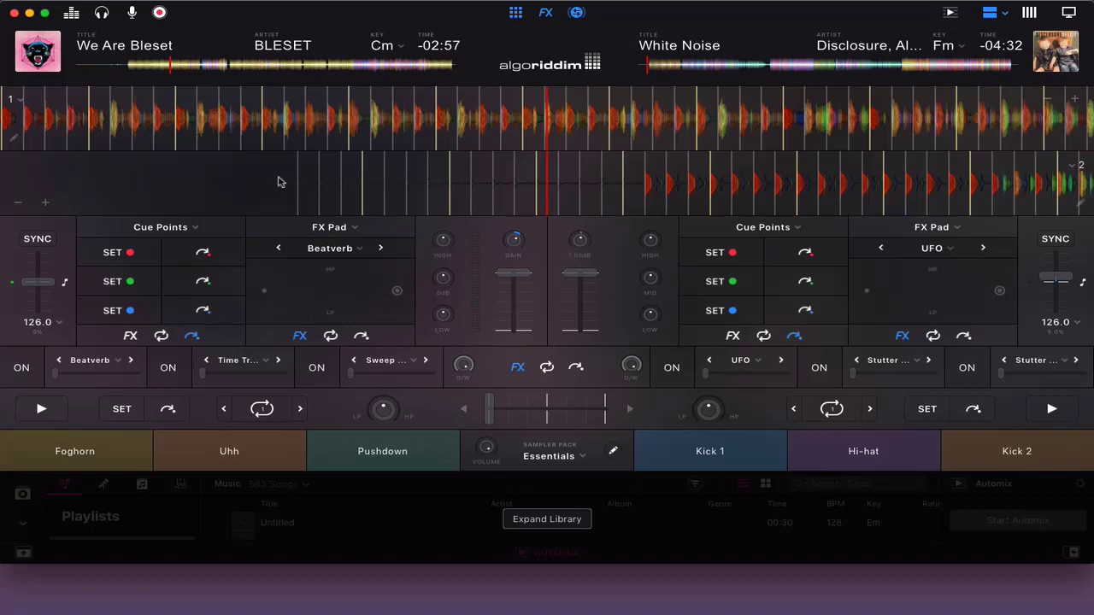
drag(335, 184, 601, 205)
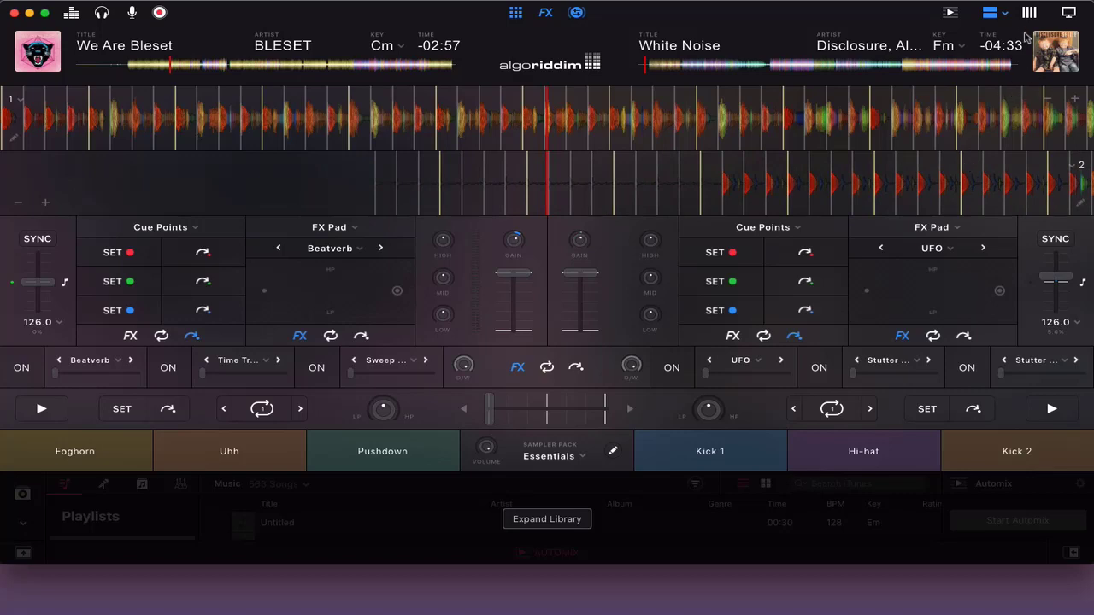
Switch the two-deck layout to Vinyl and return it to the waveform Decks layout.
click(1005, 14)
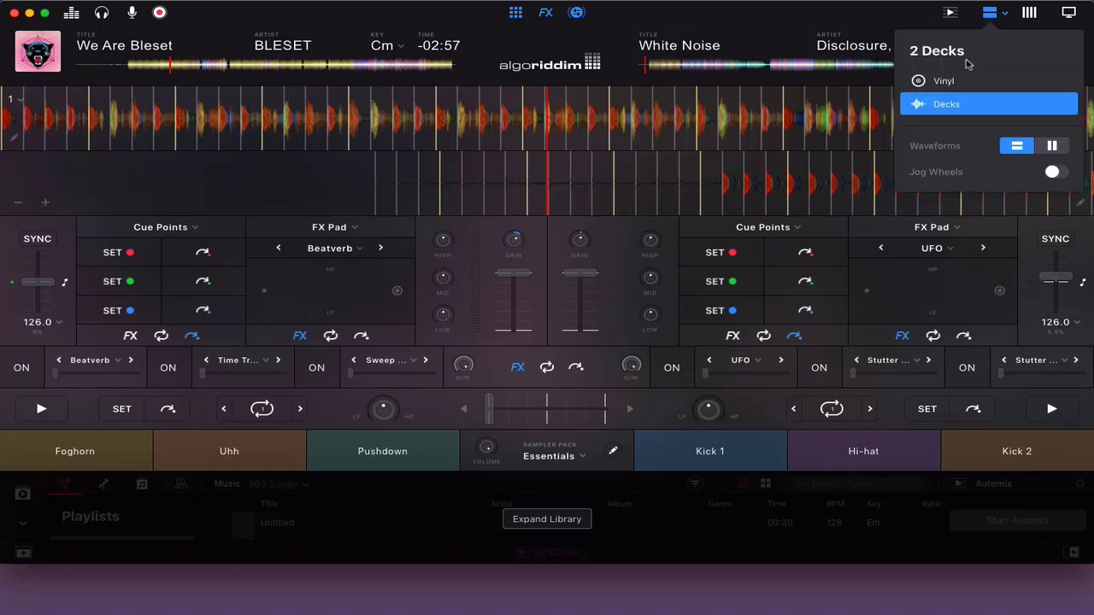
click(944, 81)
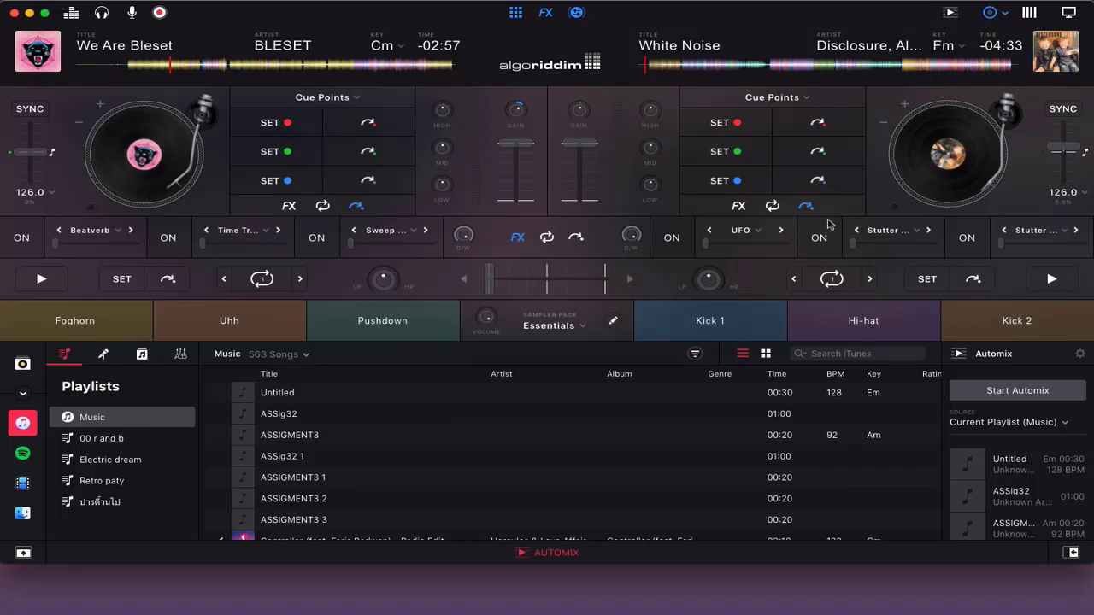
click(1003, 14)
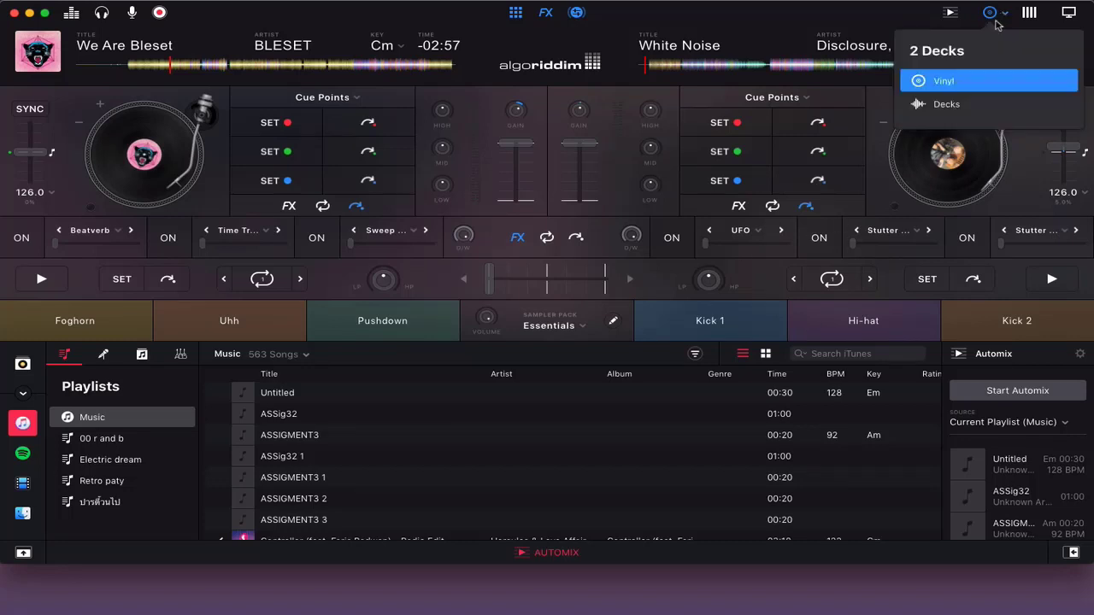
click(947, 103)
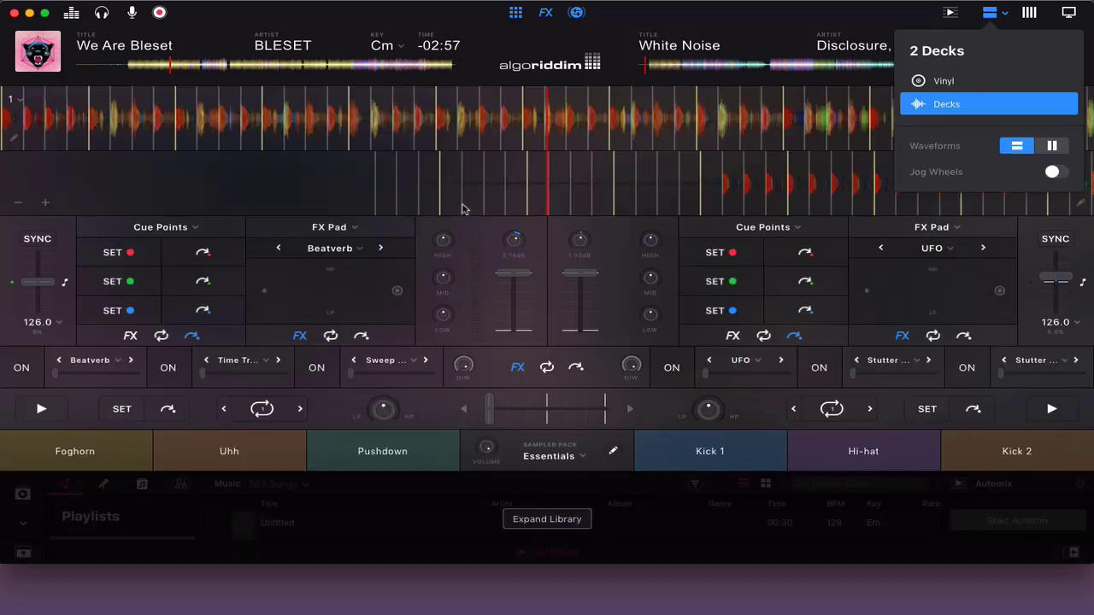
click(308, 195)
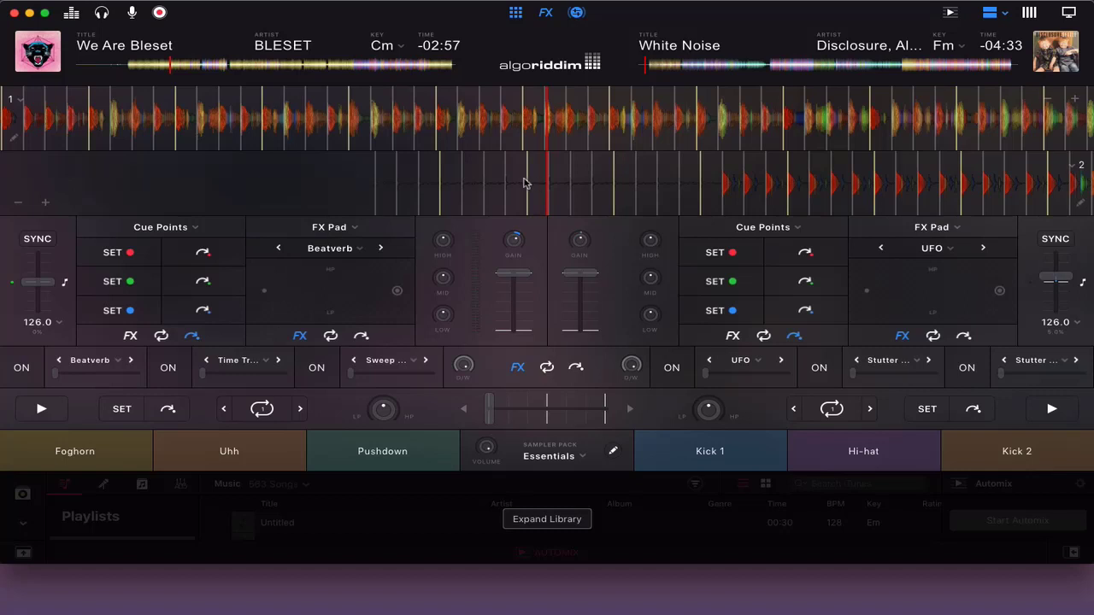
Play We Are Bleset on deck 1 and sweep the Beatverb effect across its FX Pad.
key(space)
click(372, 288)
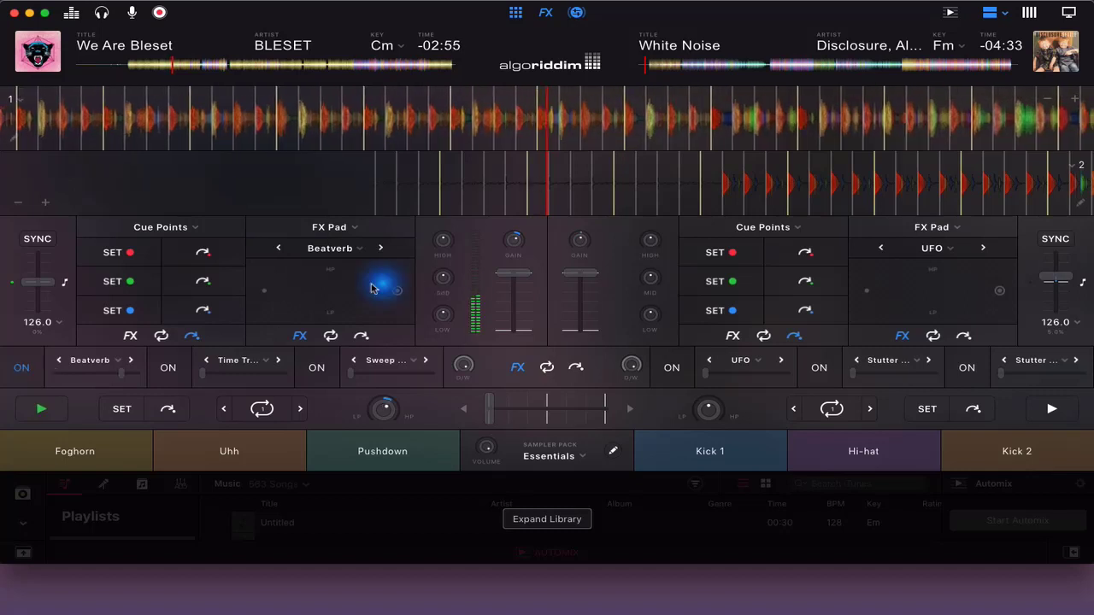
drag(372, 288, 303, 269)
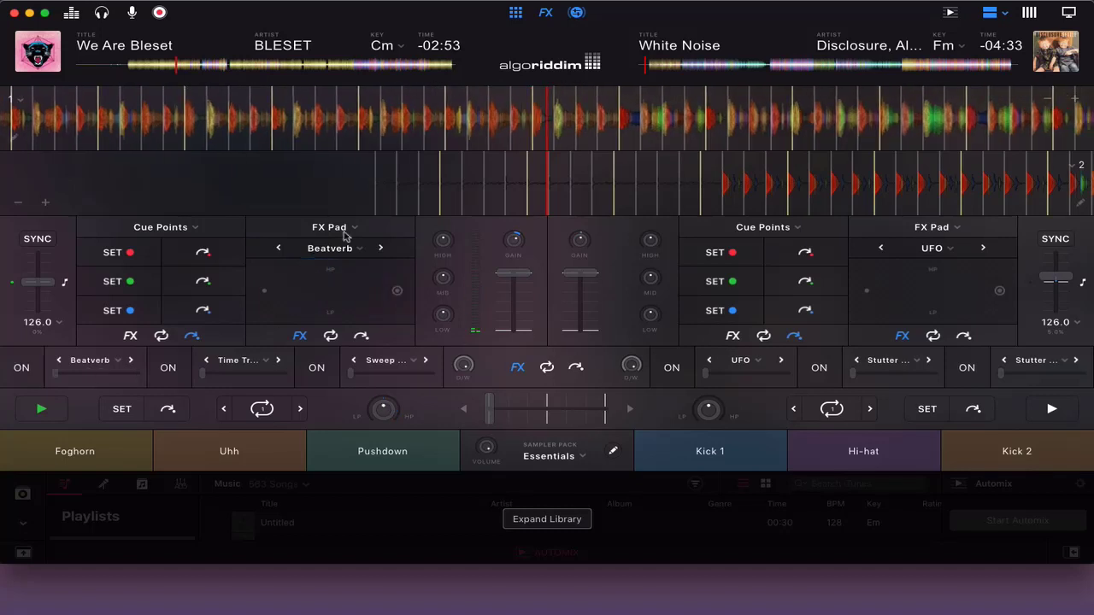
Change deck 1's FX Pad effect to Tremolizer and sweep it on the pad during playback.
click(354, 249)
scroll(348, 383, down, 3)
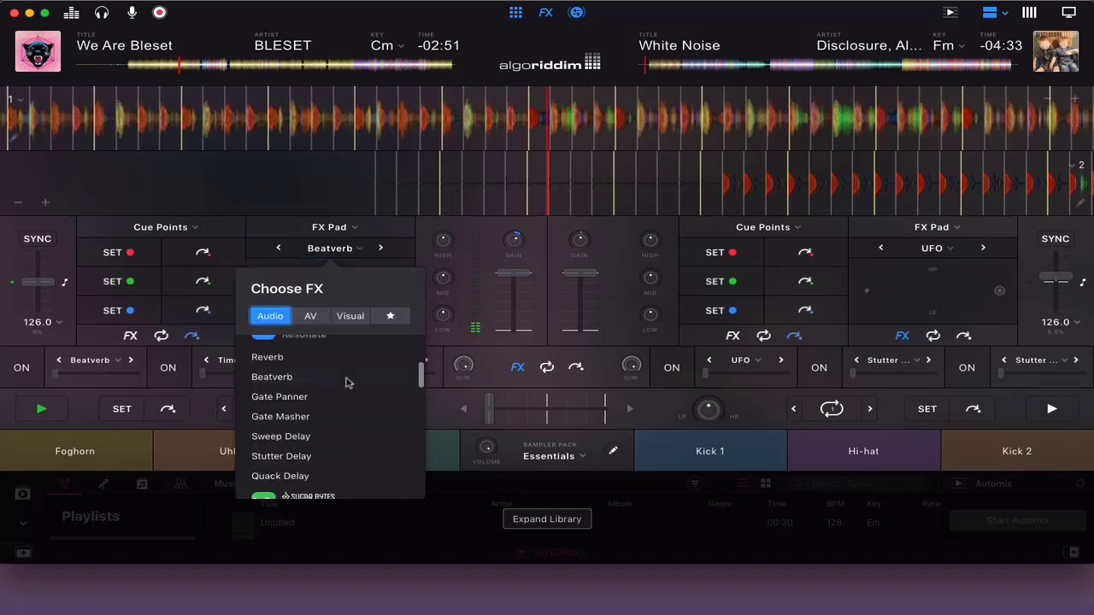
scroll(347, 383, down, 10)
click(345, 384)
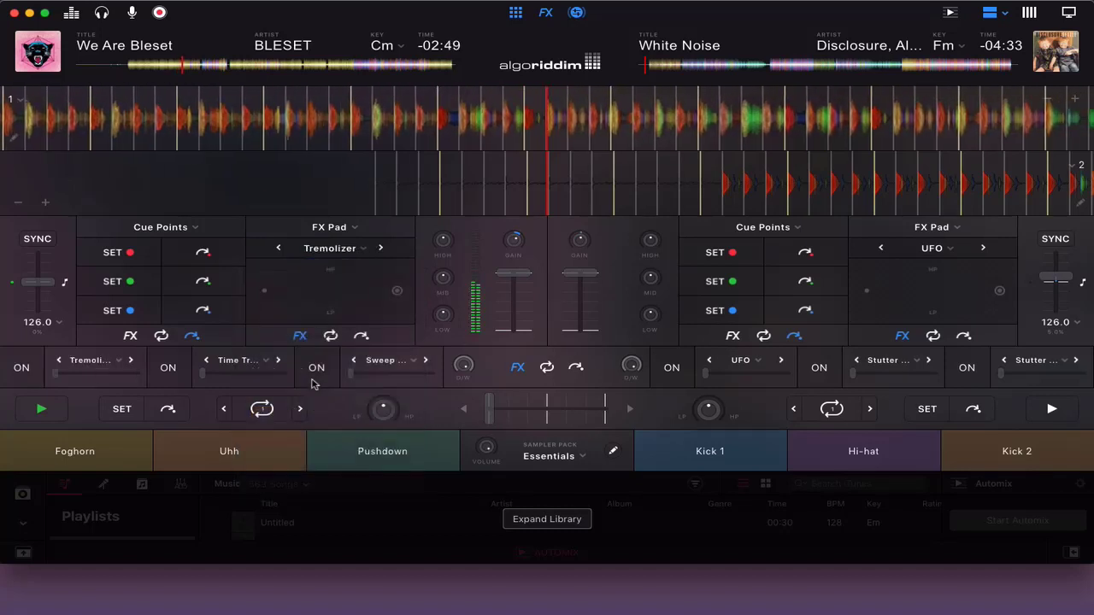
drag(329, 298, 353, 304)
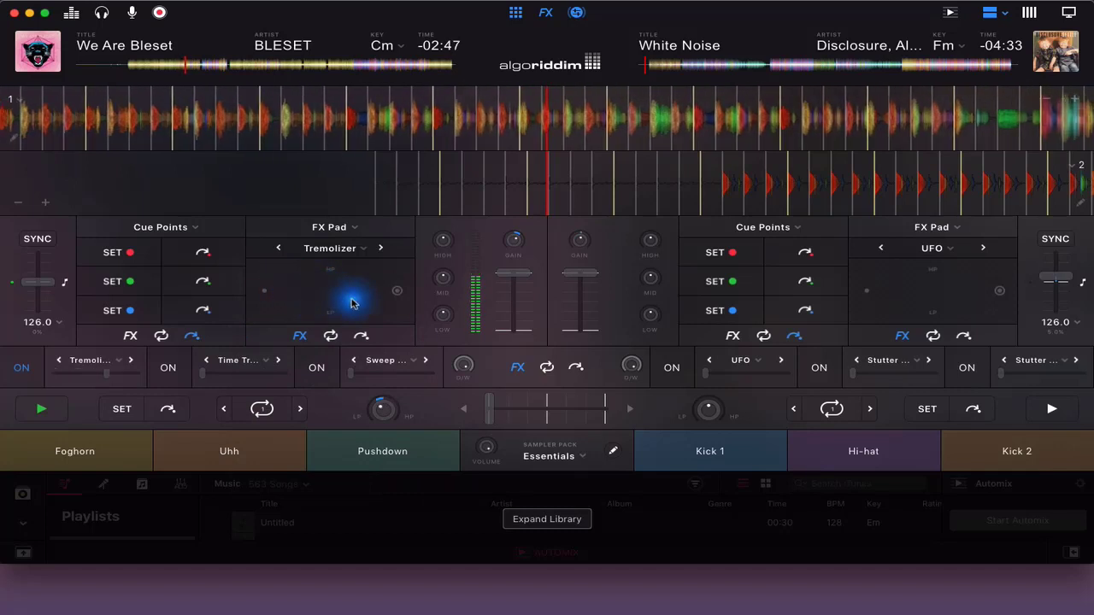
Replace deck 1's FX Pad effect with Time Travel from the Slice group, try it on the pad and stop playback.
click(336, 254)
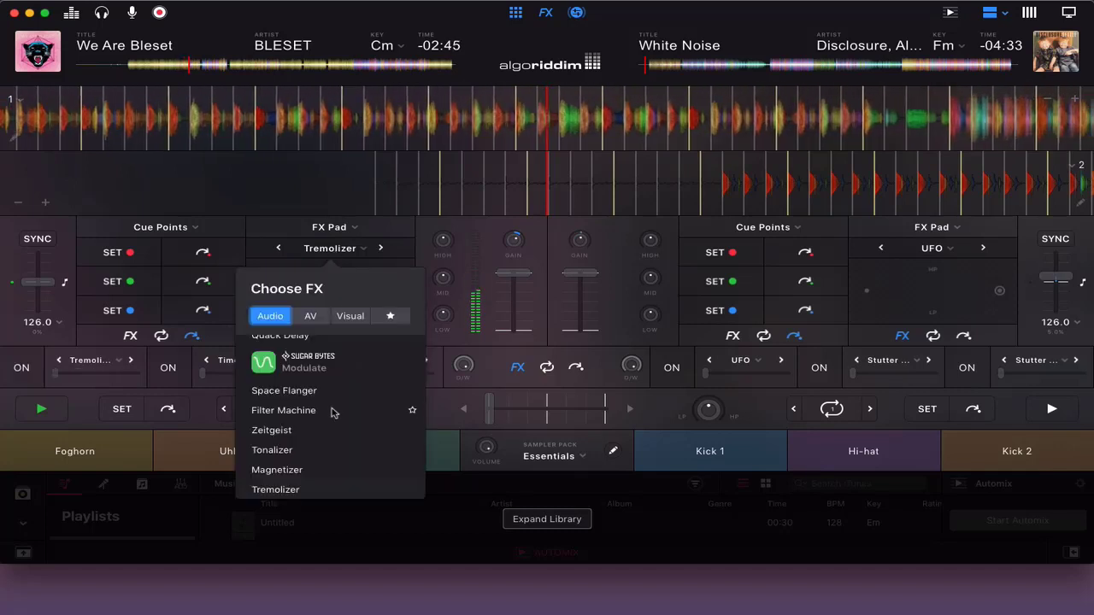
scroll(333, 413, up, 15)
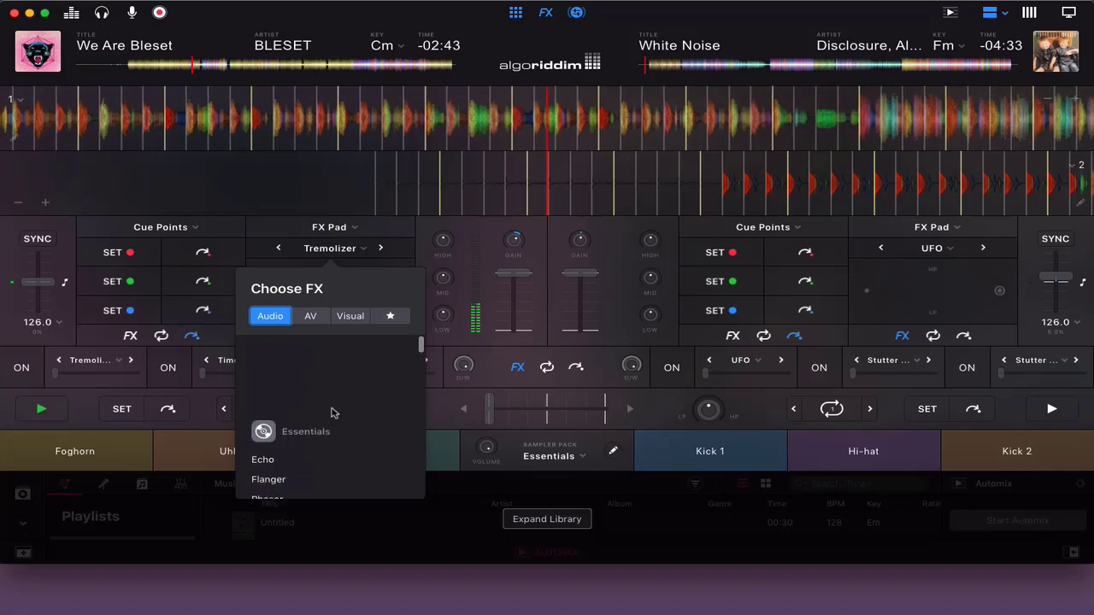
scroll(333, 413, down, 5)
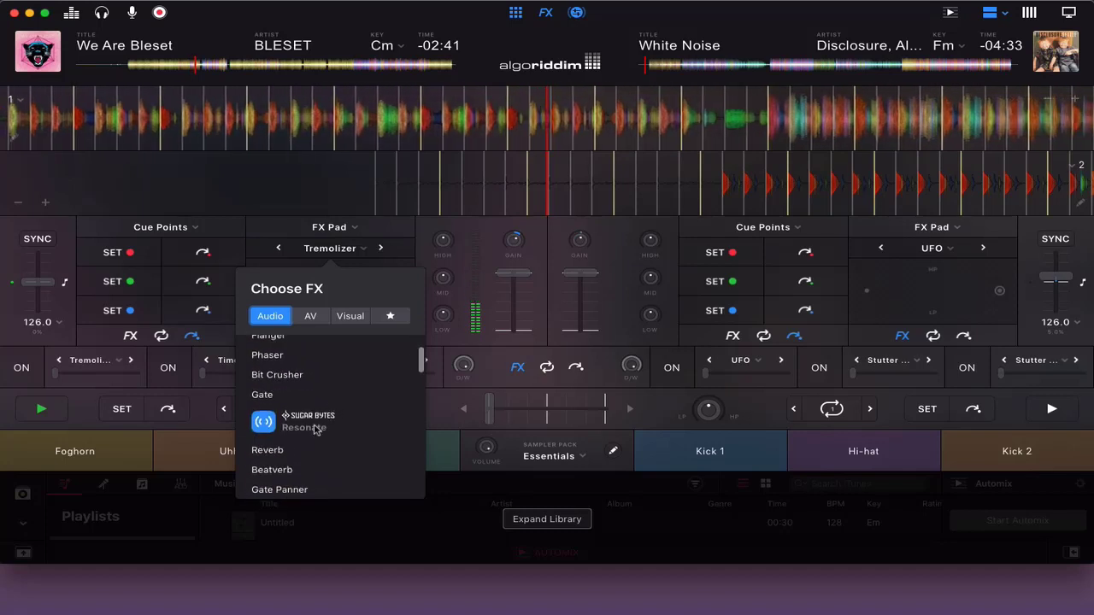
click(349, 249)
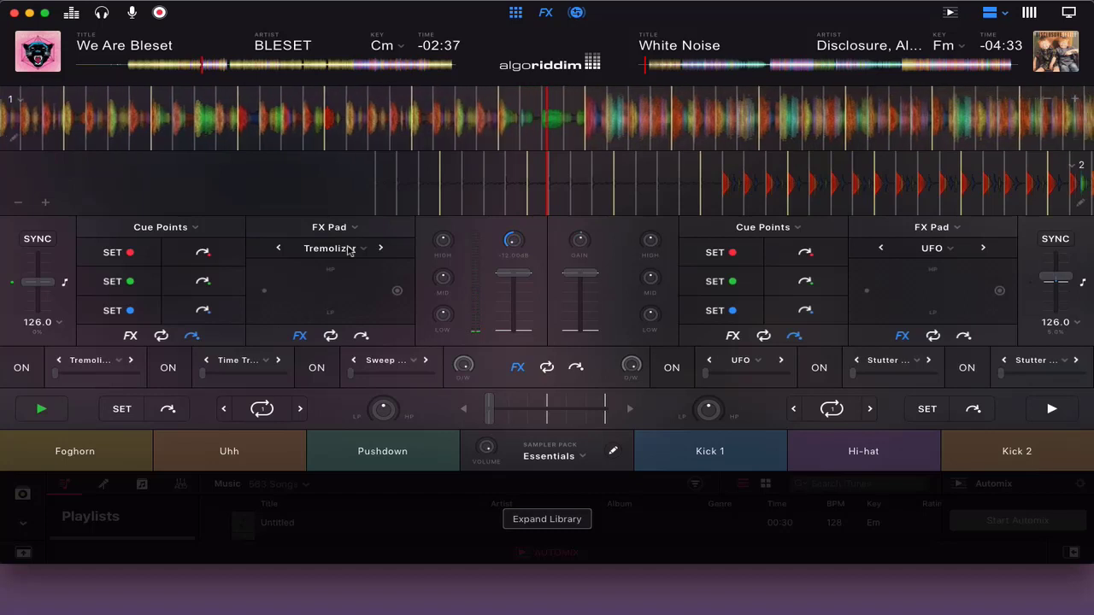
click(349, 250)
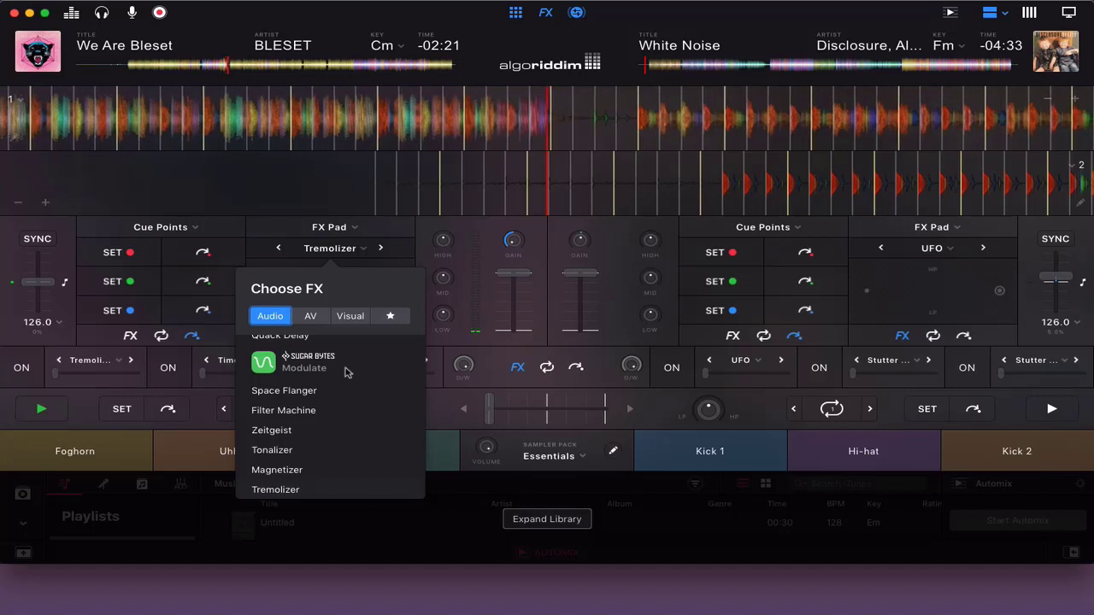
scroll(346, 372, down, 5)
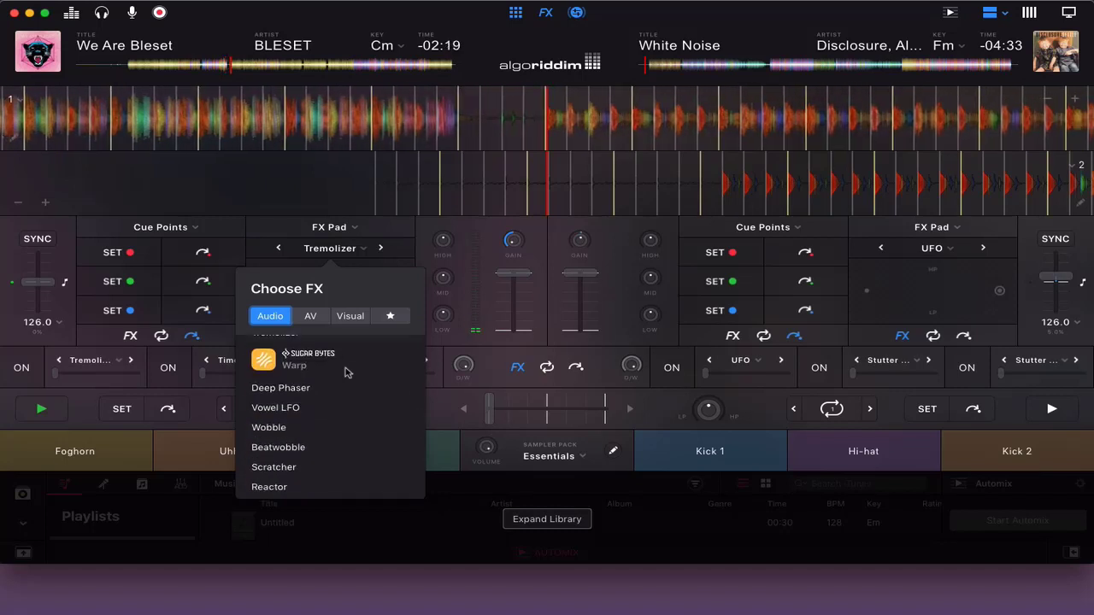
scroll(346, 372, down, 6)
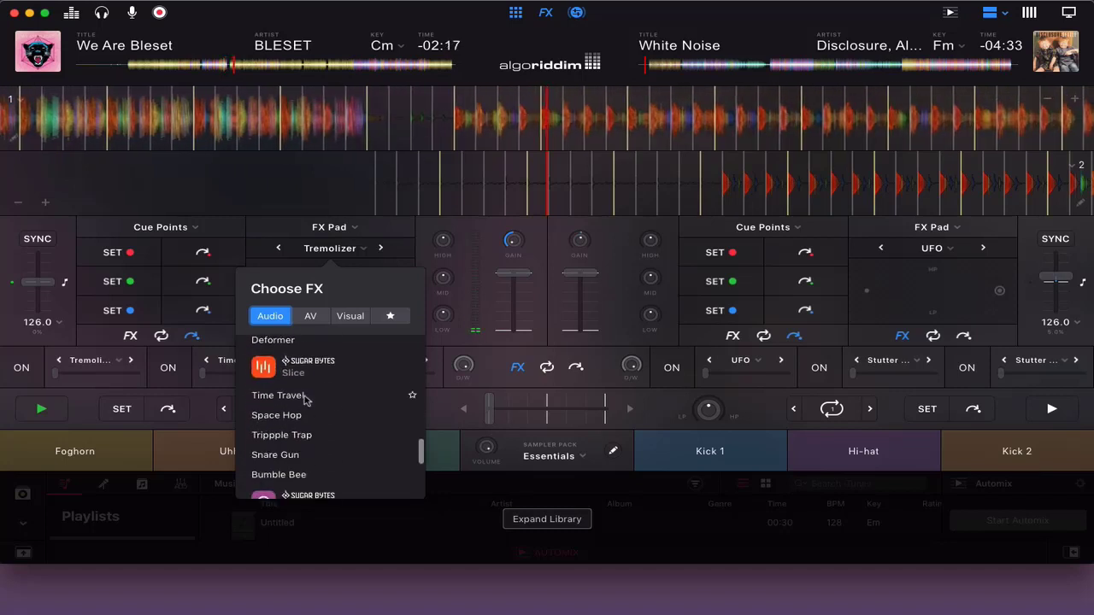
click(291, 399)
drag(325, 307, 299, 321)
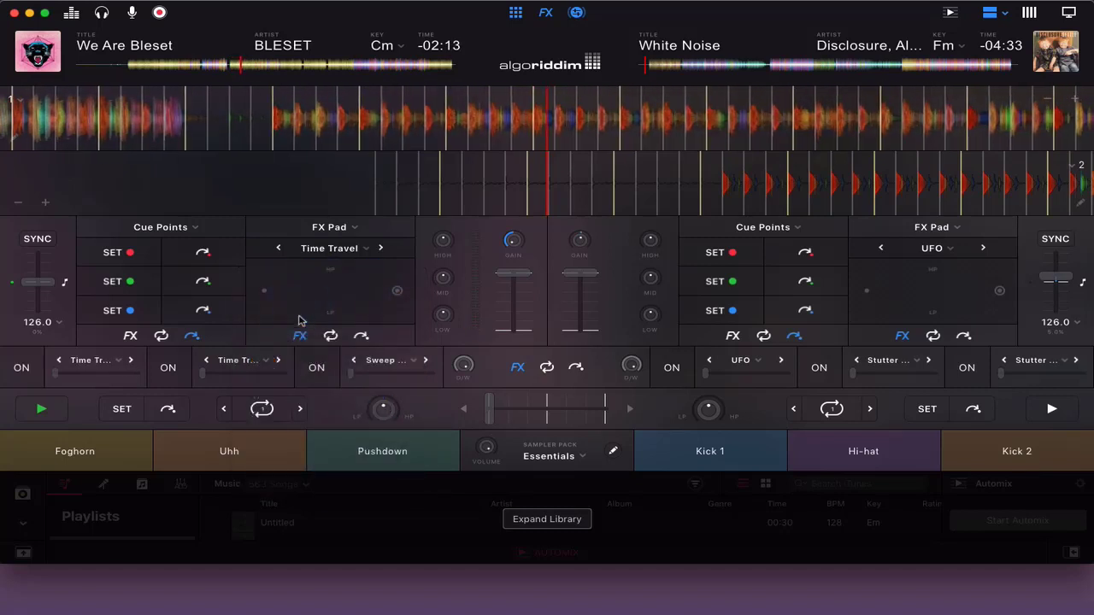
key(space)
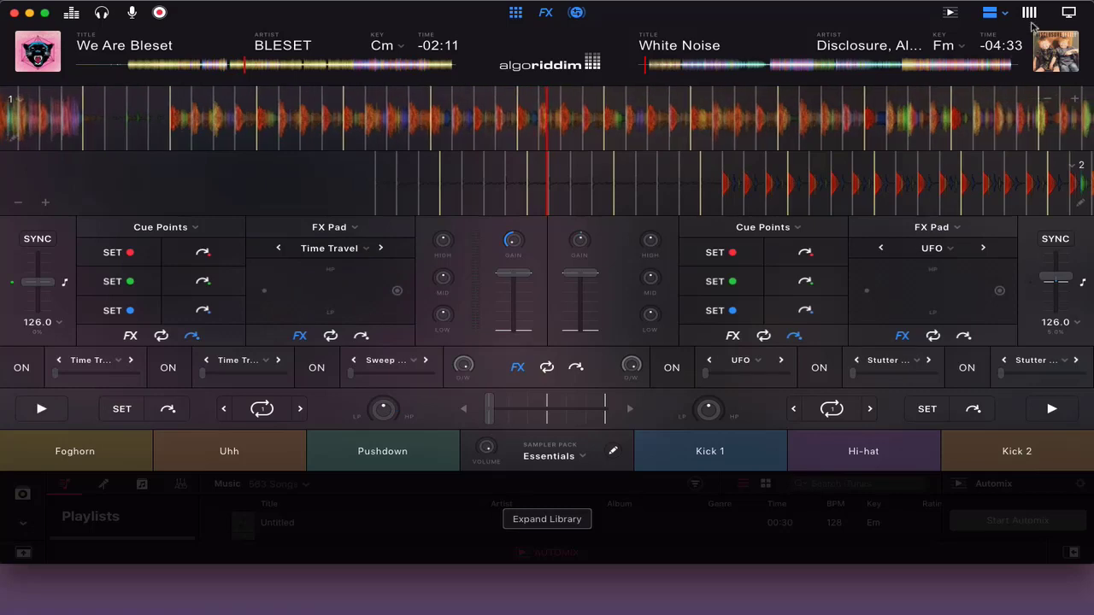
Show the four-deck layout with its waveform options and return to the two-deck layout.
click(1030, 13)
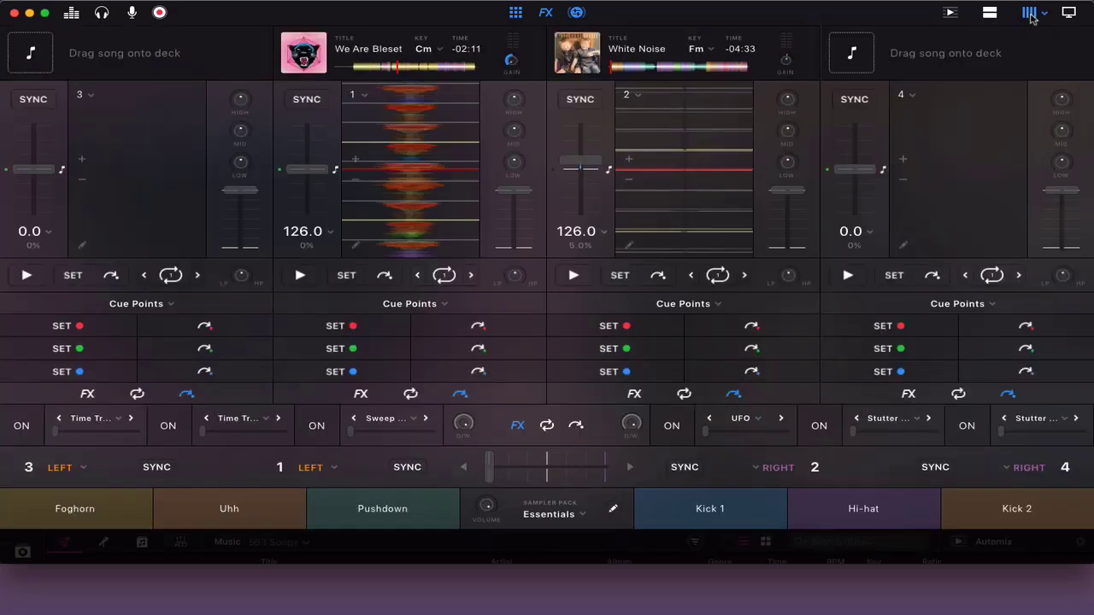
click(1046, 16)
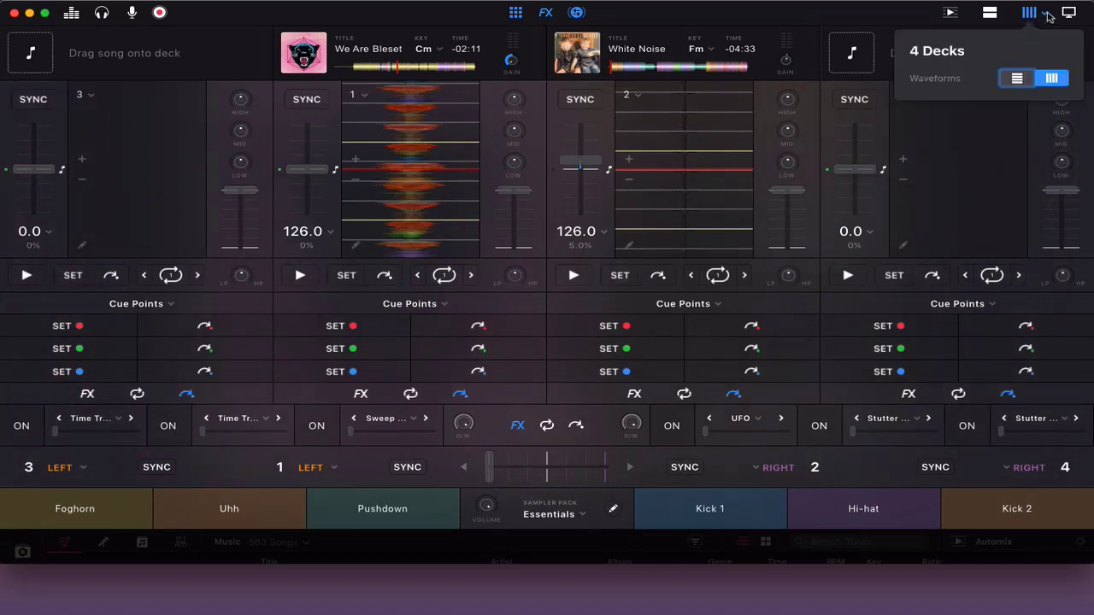
click(992, 16)
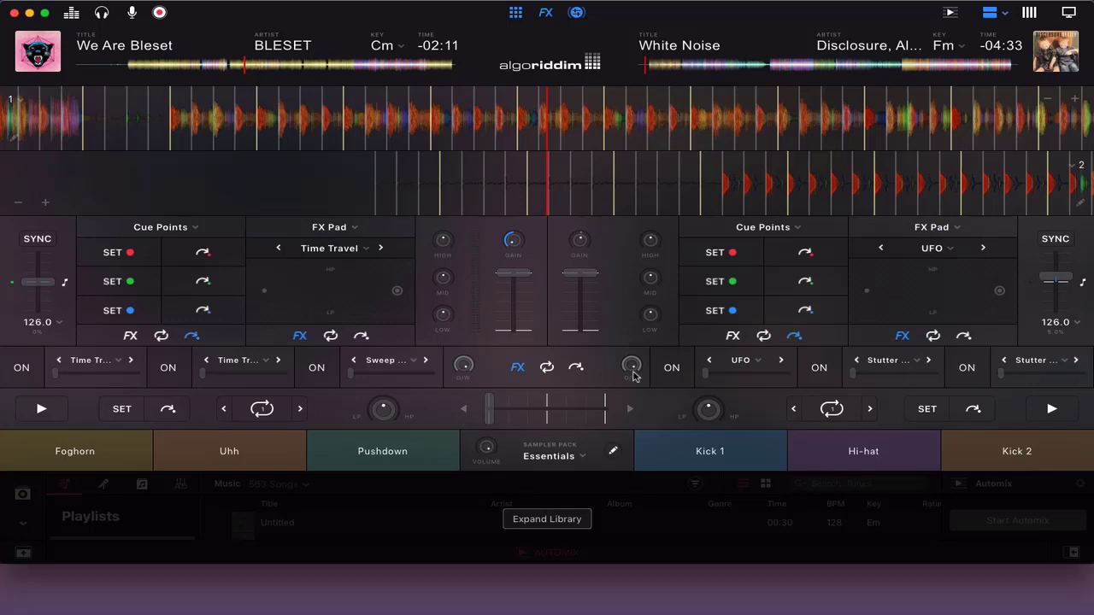
Expand the library and look through the songs of the Music playlist.
scroll(634, 376, down, 5)
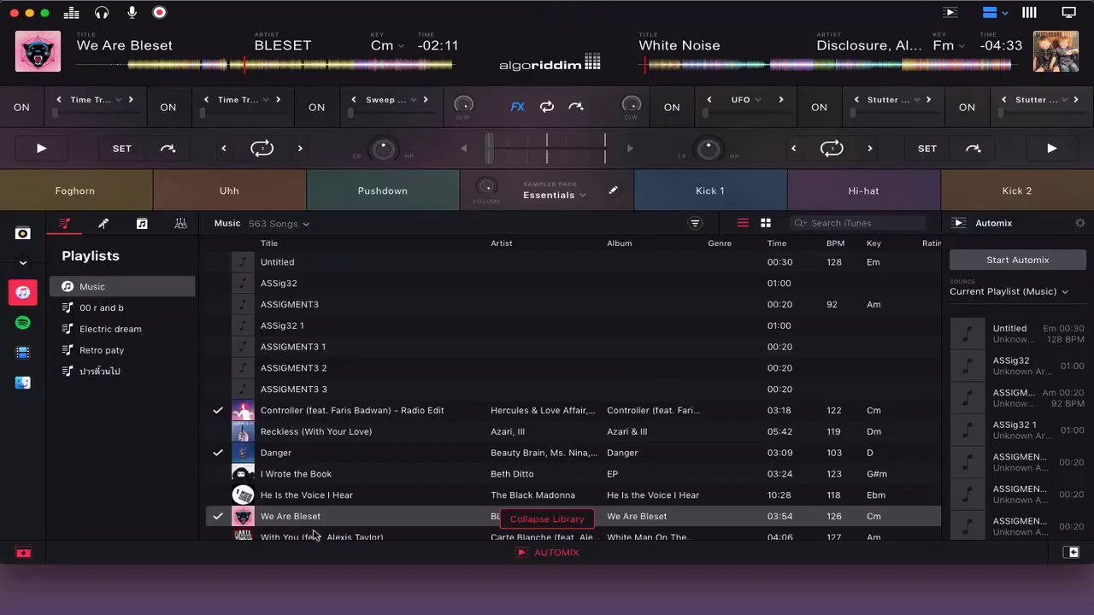
scroll(315, 534, down, 20)
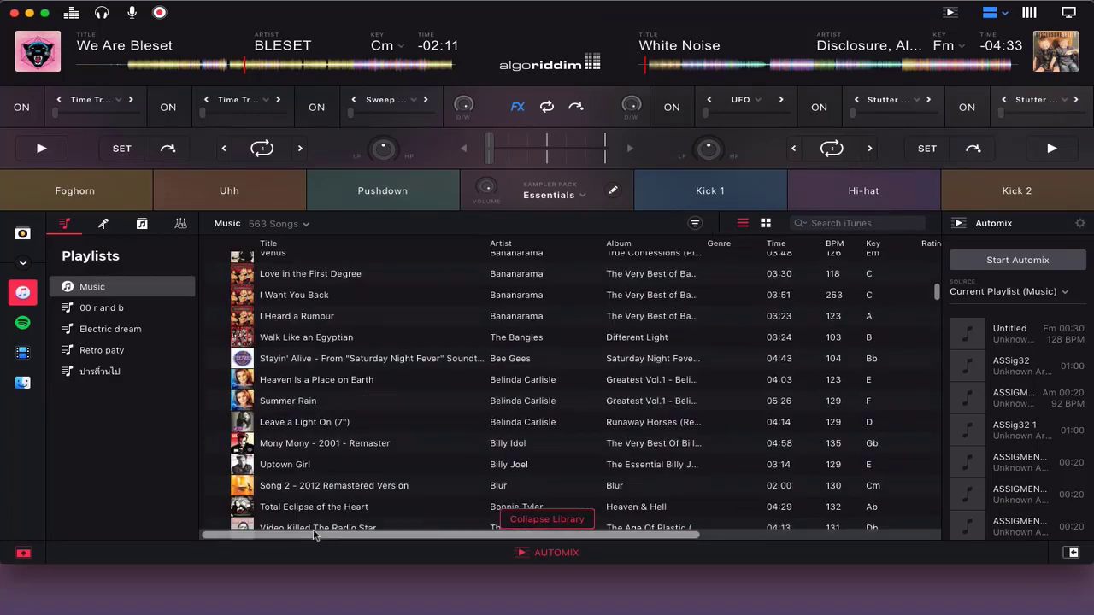
scroll(315, 535, up, 20)
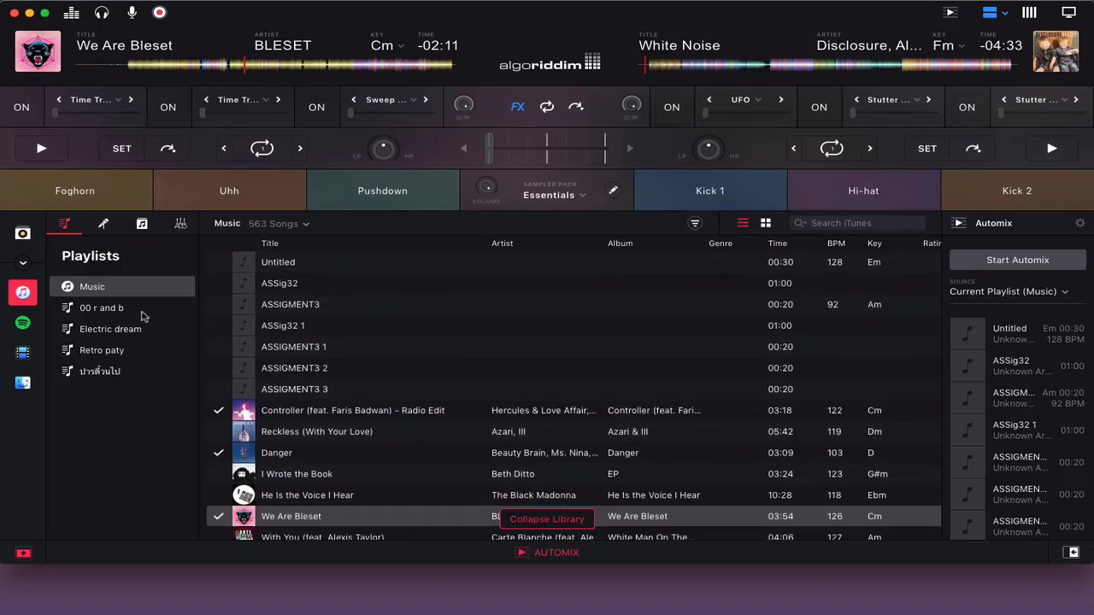
View the Spotify source, return to the iTunes library and leave the library collapsed below the decks.
click(23, 323)
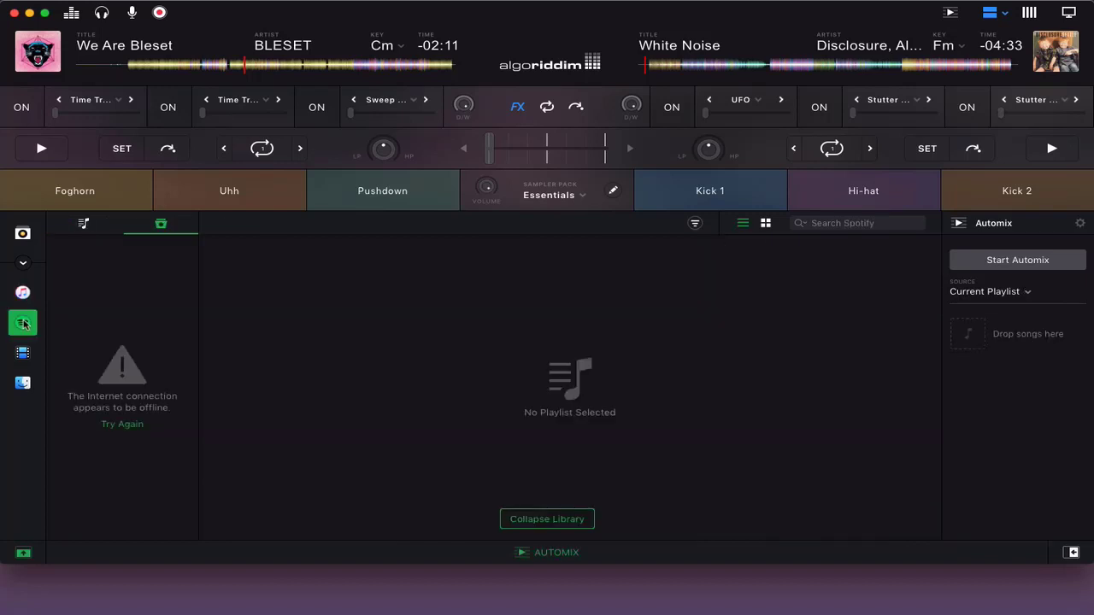
click(23, 294)
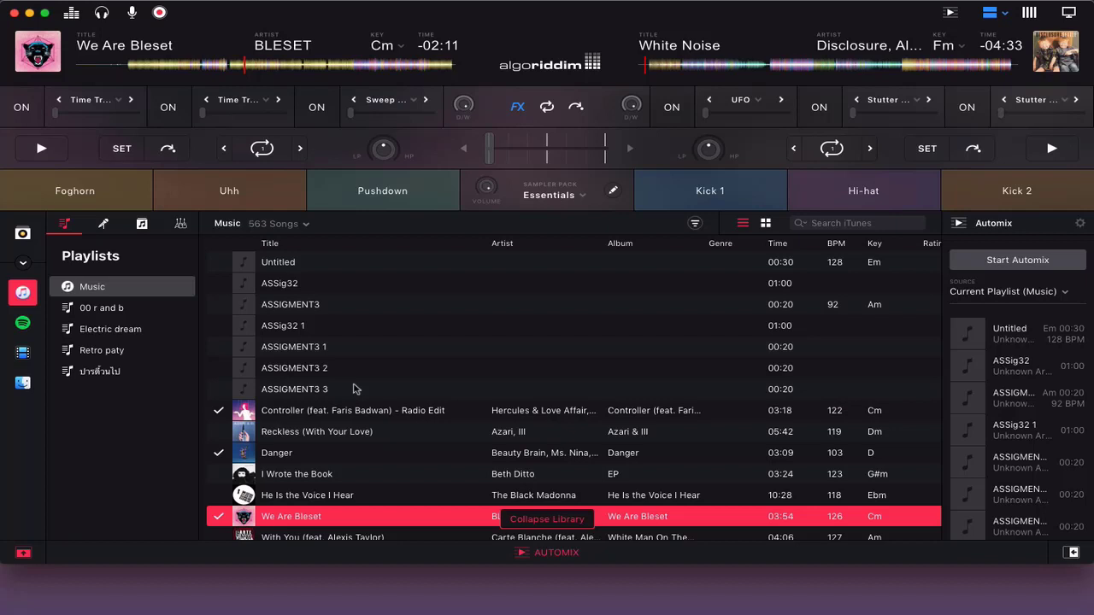
key(space)
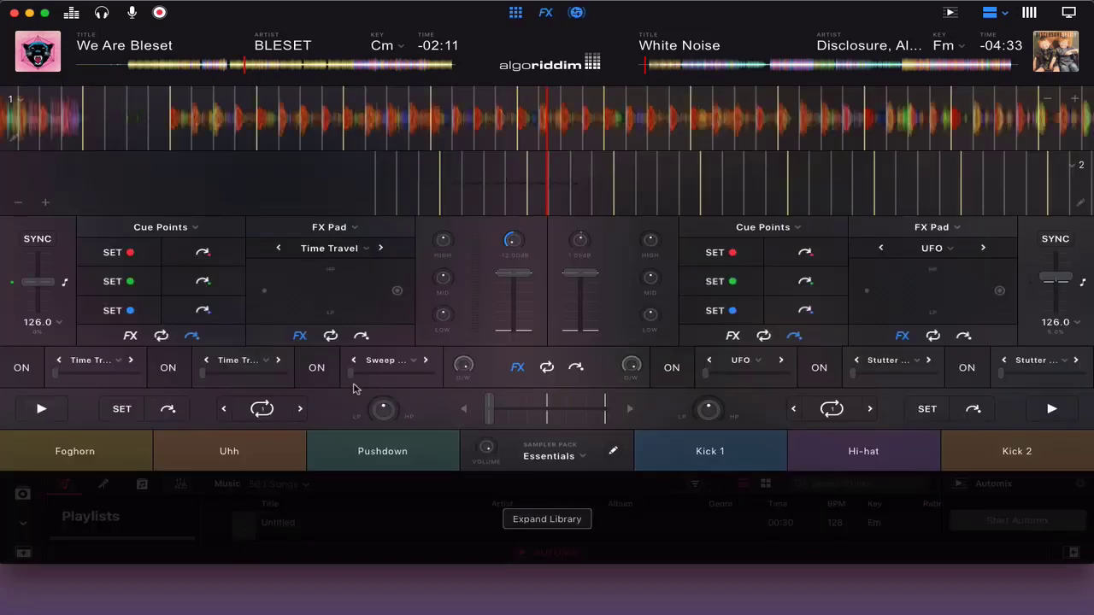
key(space)
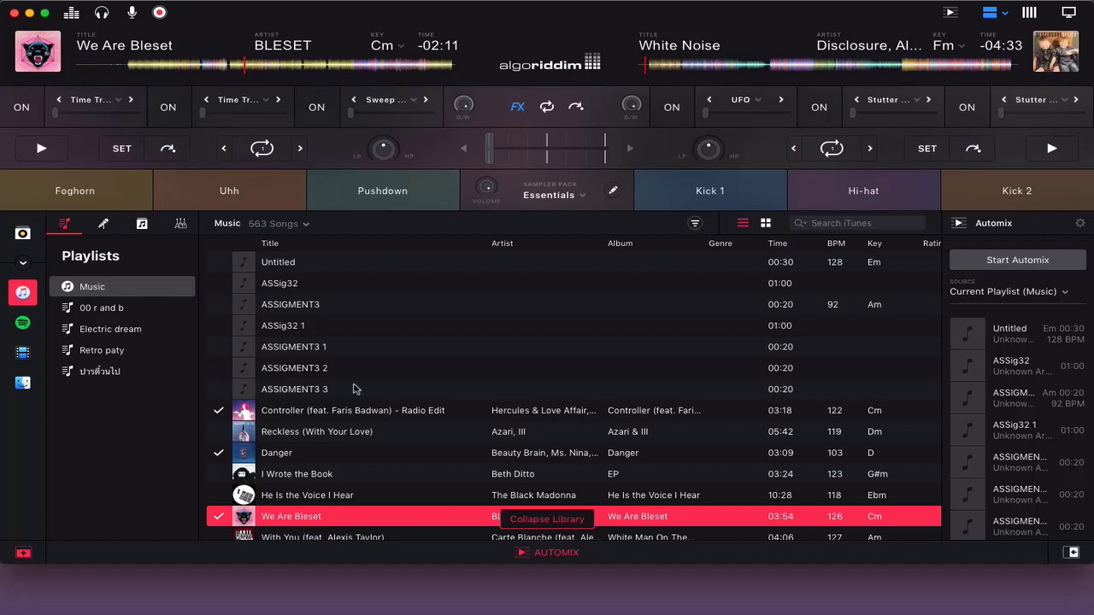
key(space)
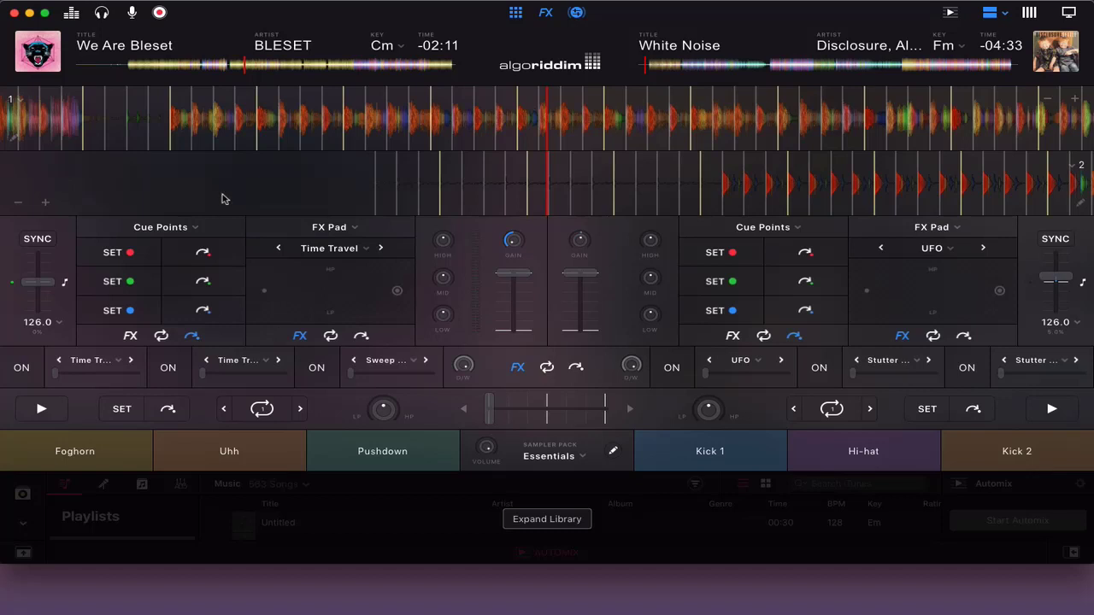
Look over the library and mixer commands and browse the list of available Audio Unit effects.
click(353, 8)
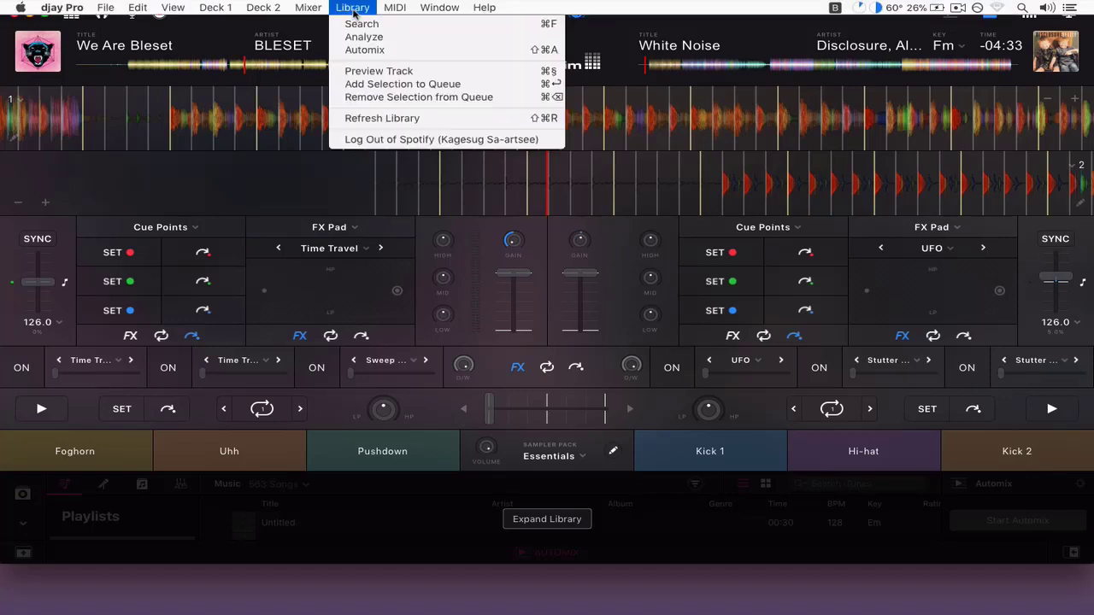
mouse_move(309, 7)
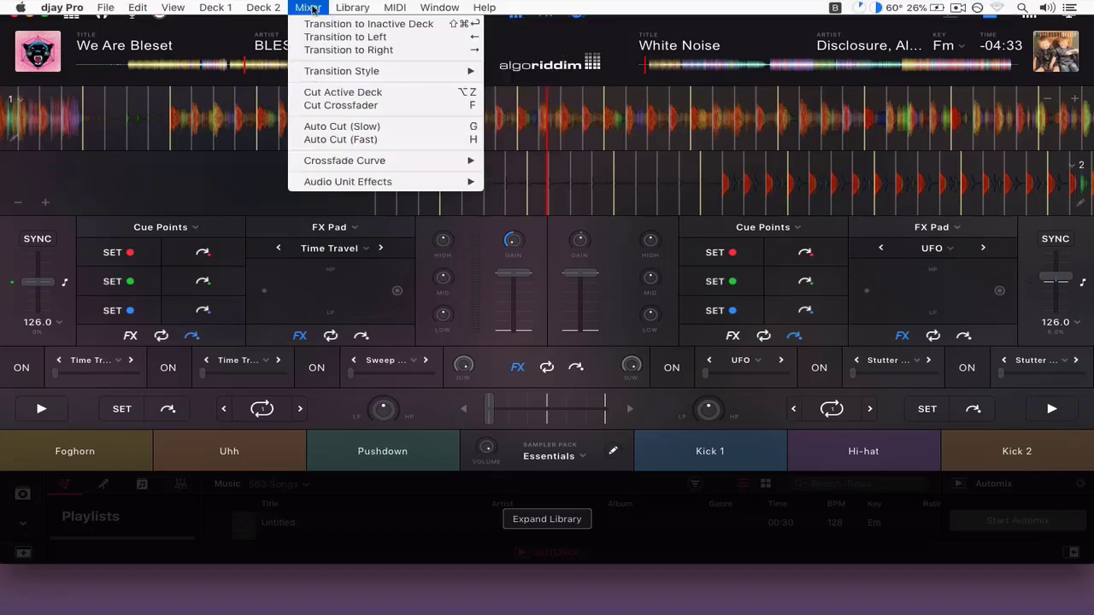
mouse_move(352, 186)
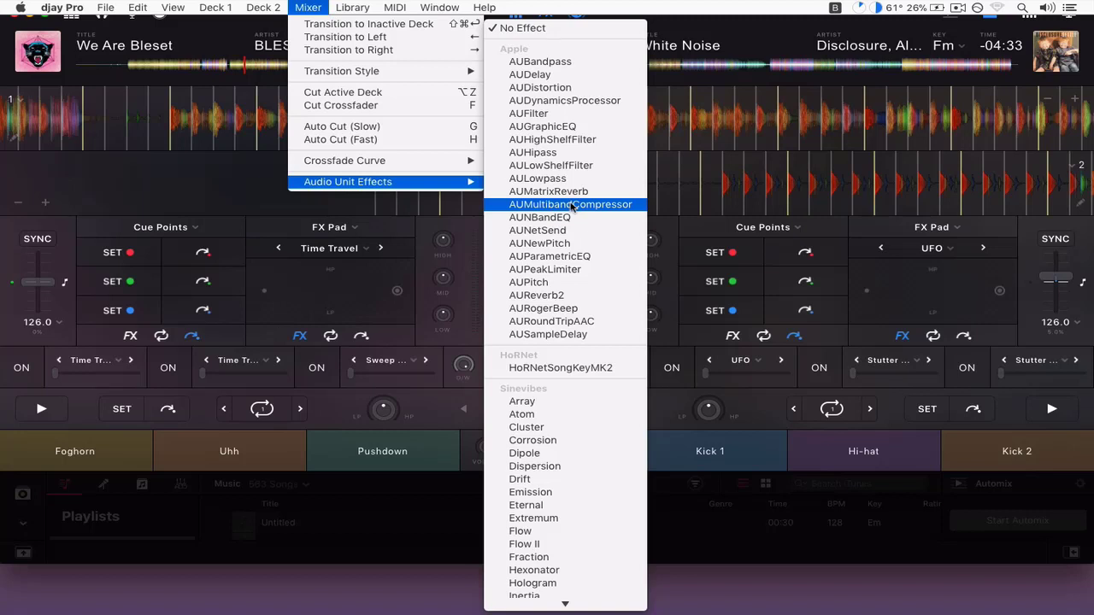
scroll(571, 206, down, 10)
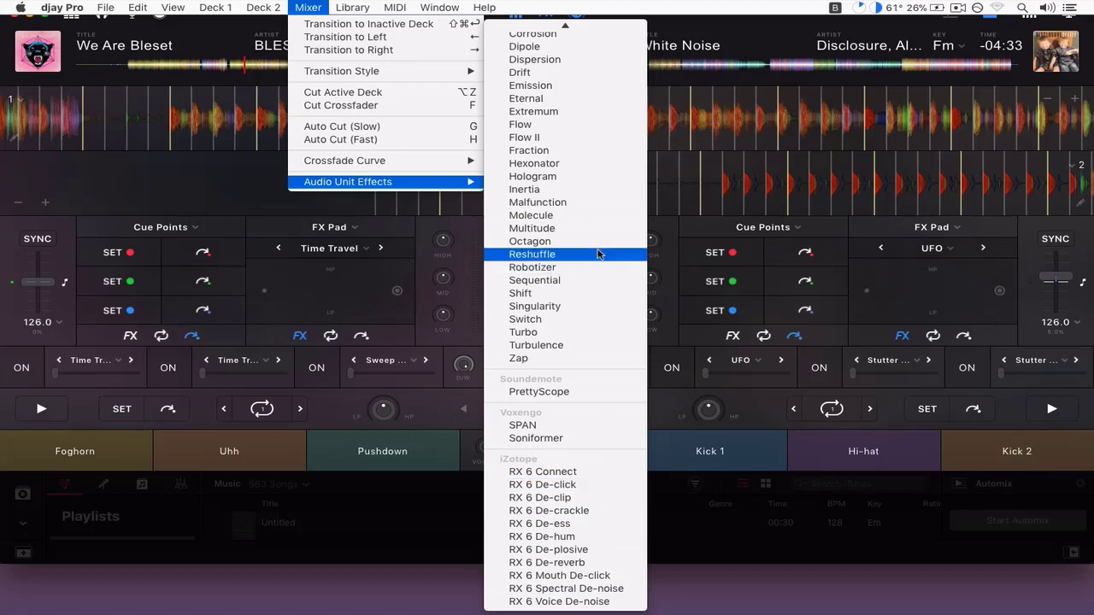
scroll(598, 252, up, 9)
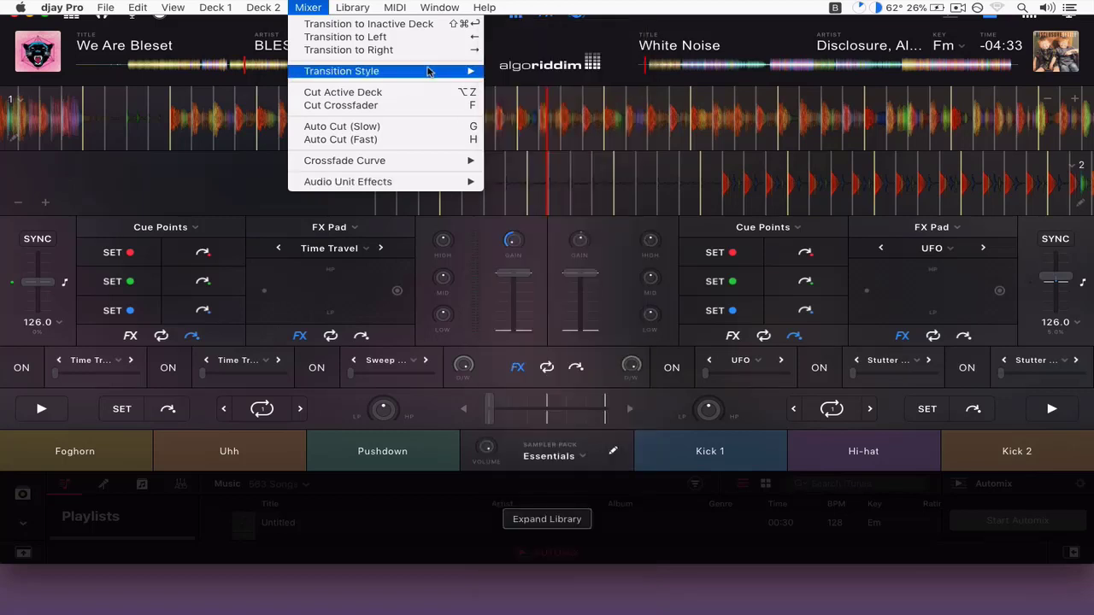
View the TouchOSC Bridge MIDI configuration, browse the targets and mixer actions available for CC 49, and close it without changes.
mouse_move(353, 7)
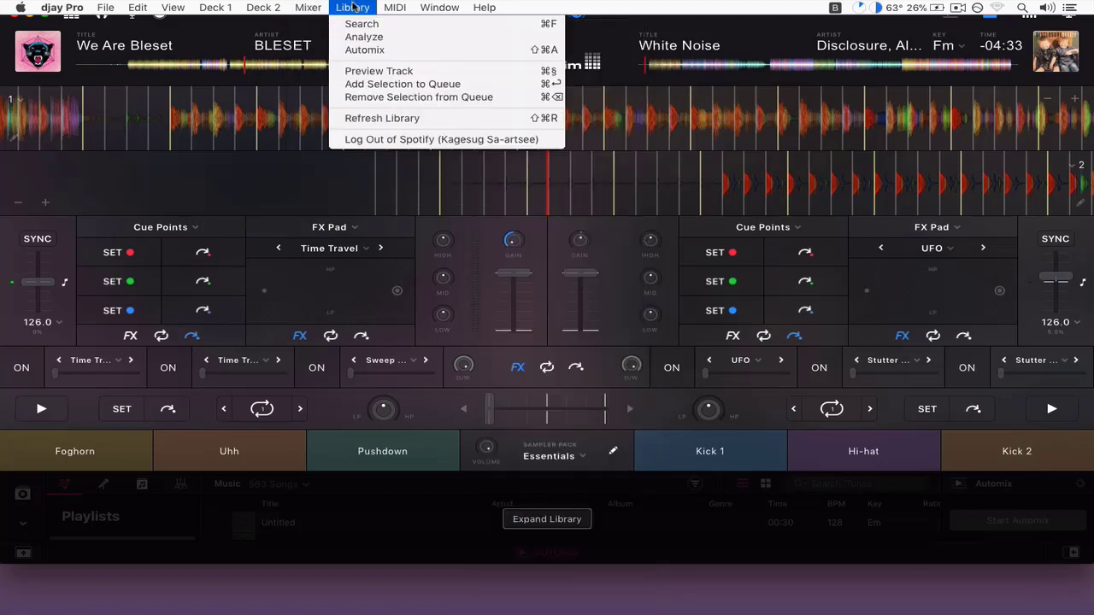
mouse_move(386, 10)
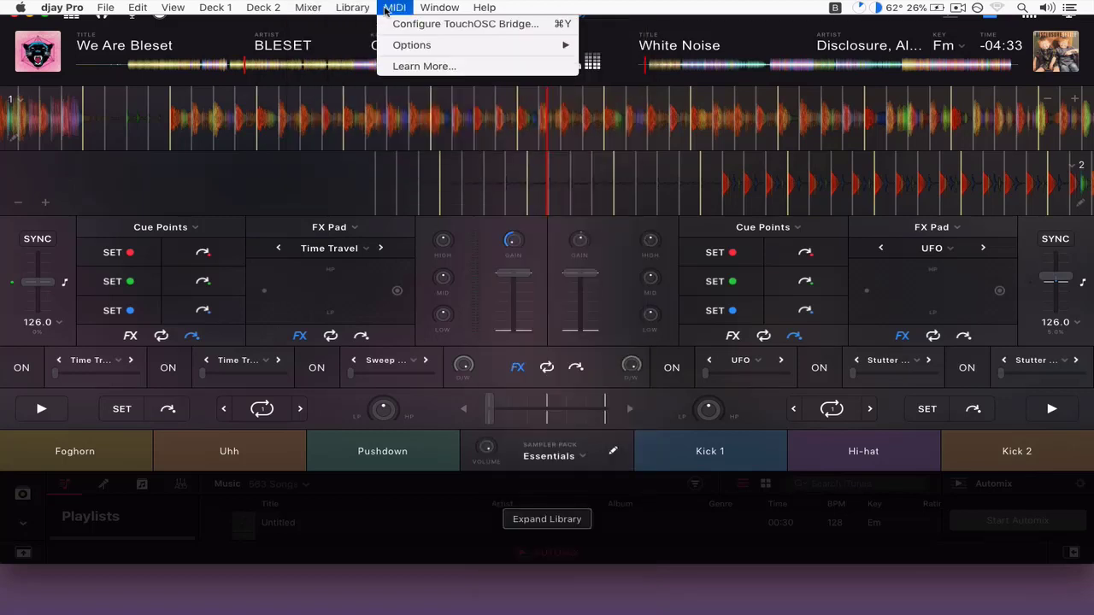
click(408, 24)
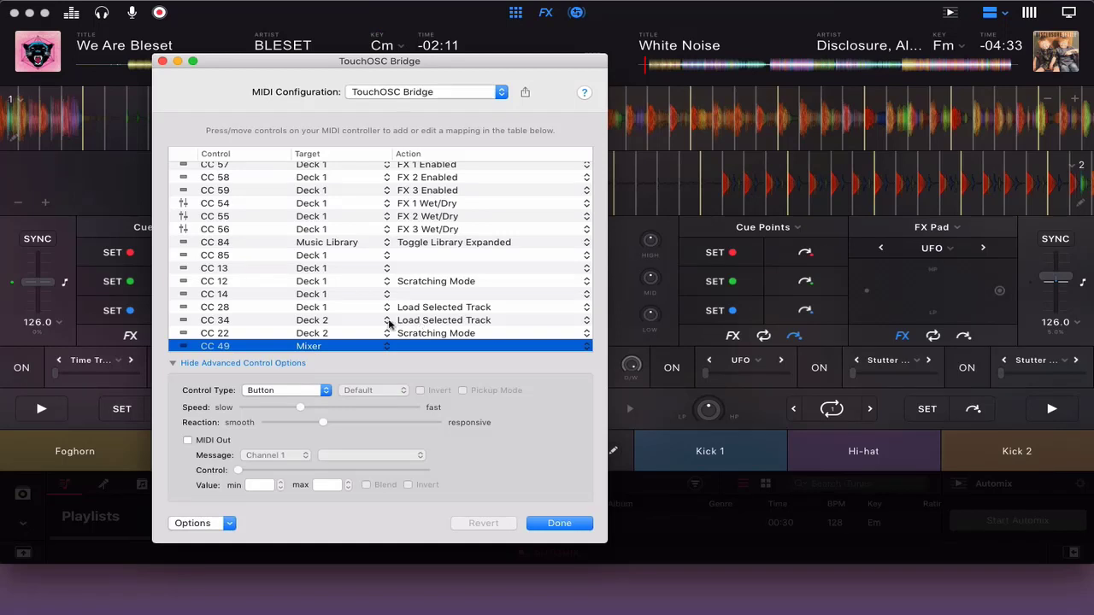
click(349, 347)
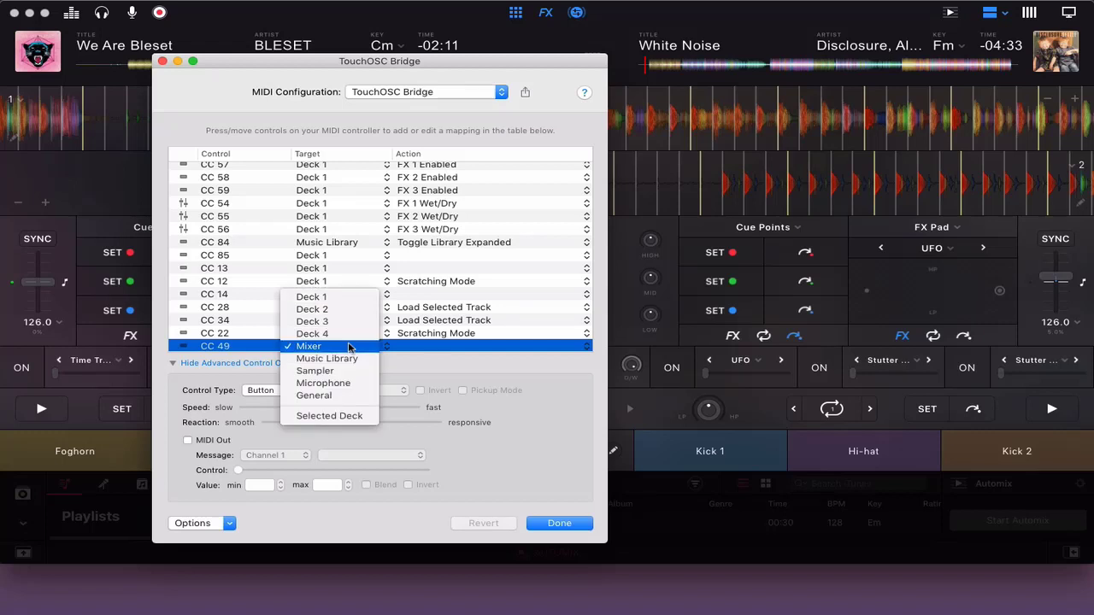
click(349, 346)
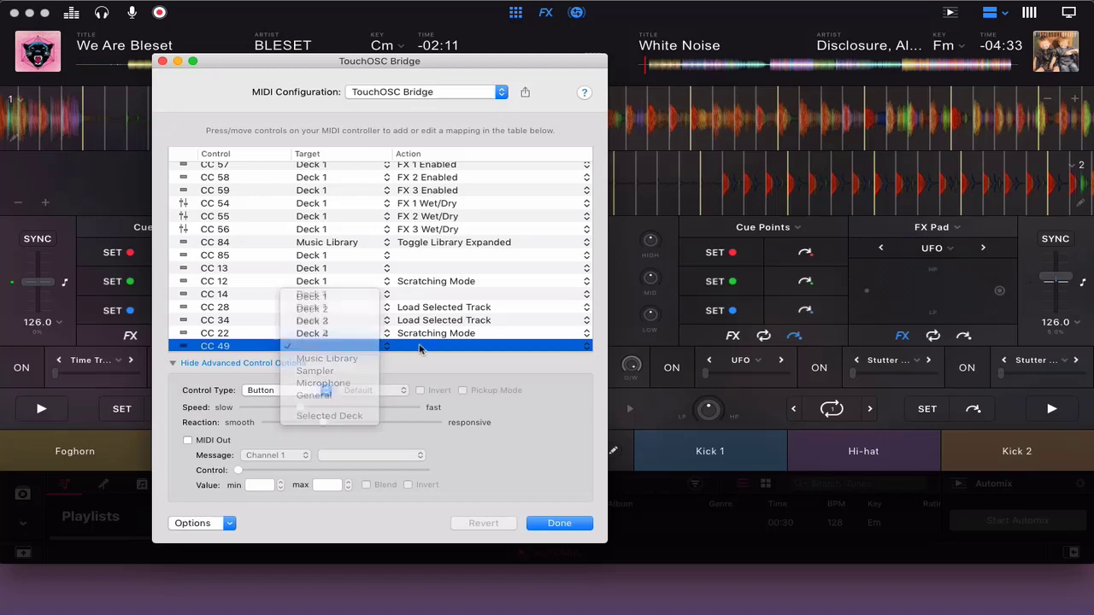
click(419, 346)
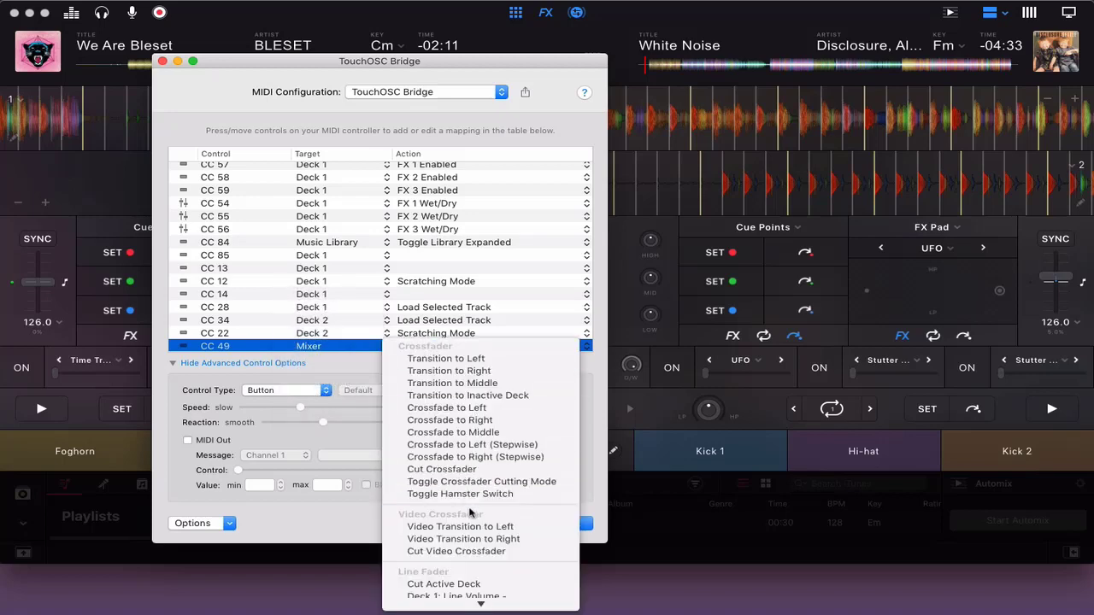
scroll(469, 510, down, 10)
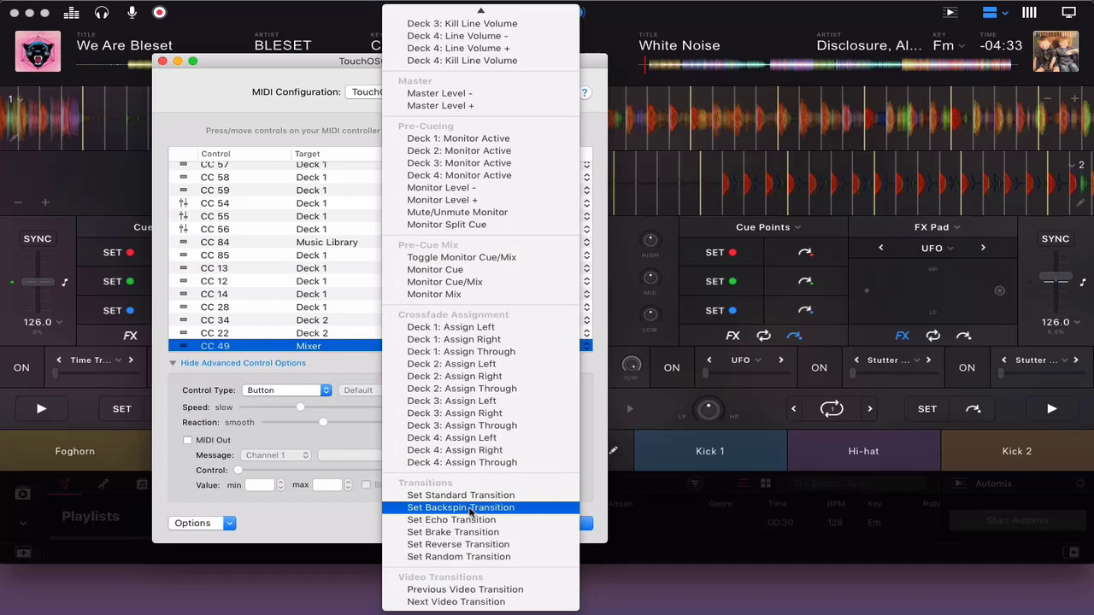
scroll(468, 511, up, 8)
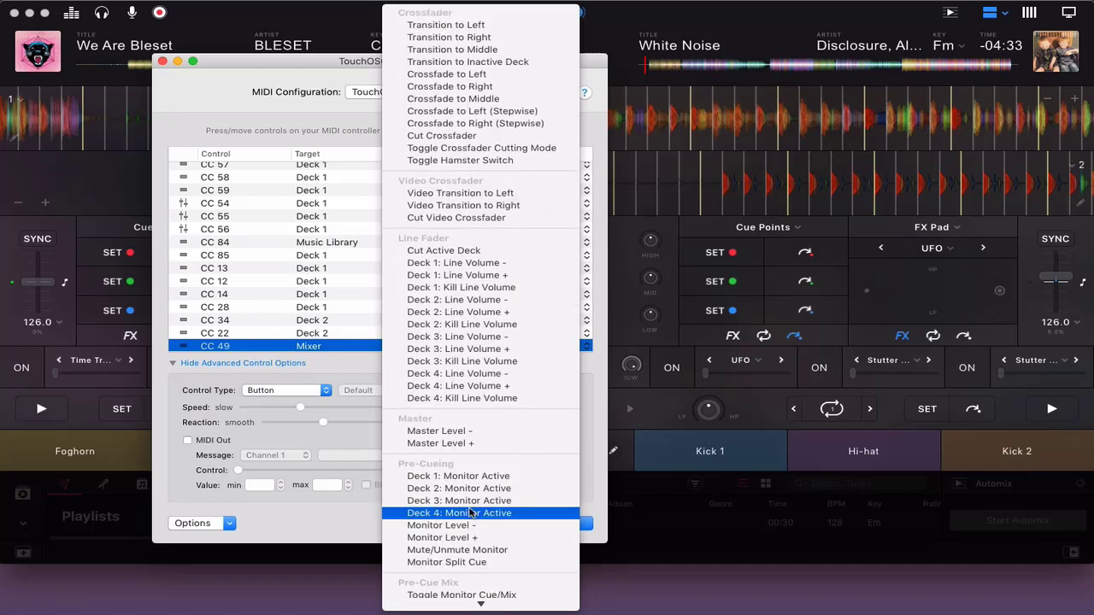
click(364, 321)
click(563, 523)
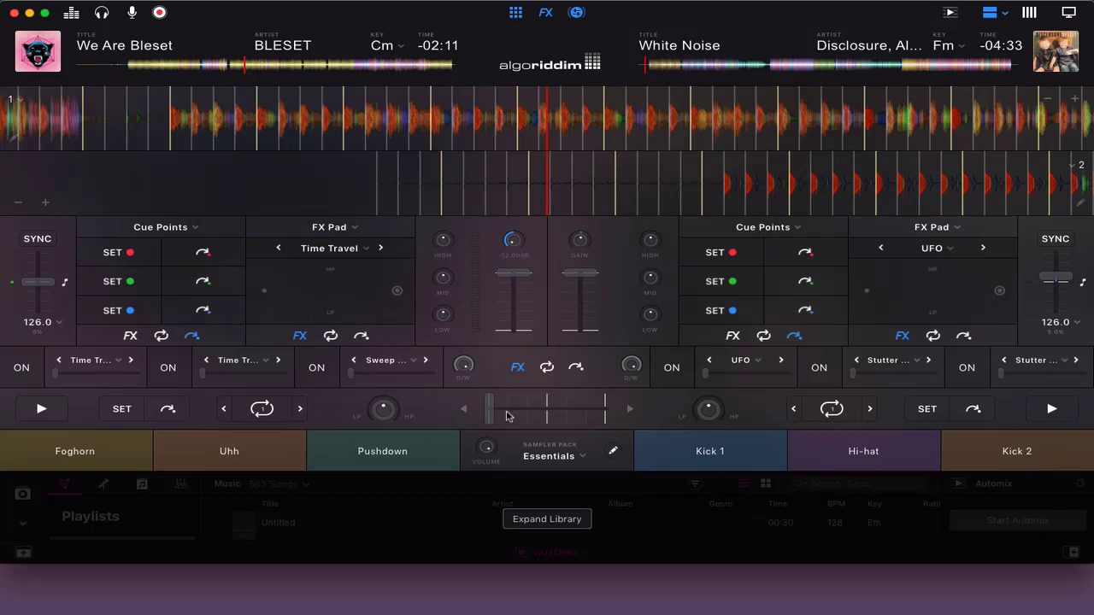
Move the crossfader fully to deck 2's side, trying it back and forth, and stop White Noise on deck 2.
scroll(508, 417, right, 10)
scroll(508, 417, left, 5)
scroll(509, 416, right, 5)
click(1055, 411)
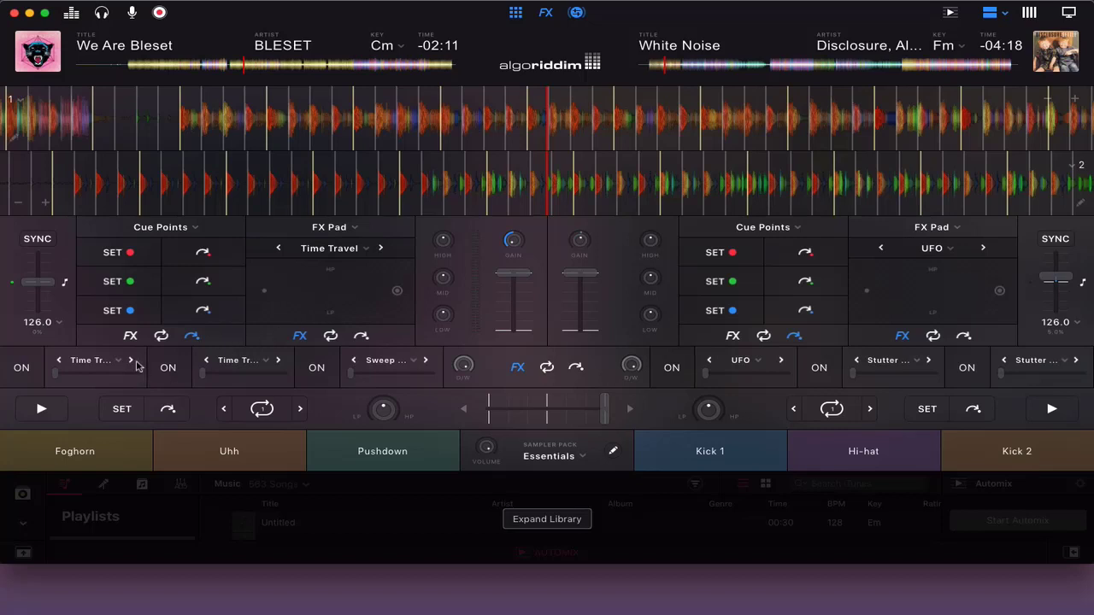
Look through the application's commands, hide the deck tools and show them again.
mouse_move(195, 4)
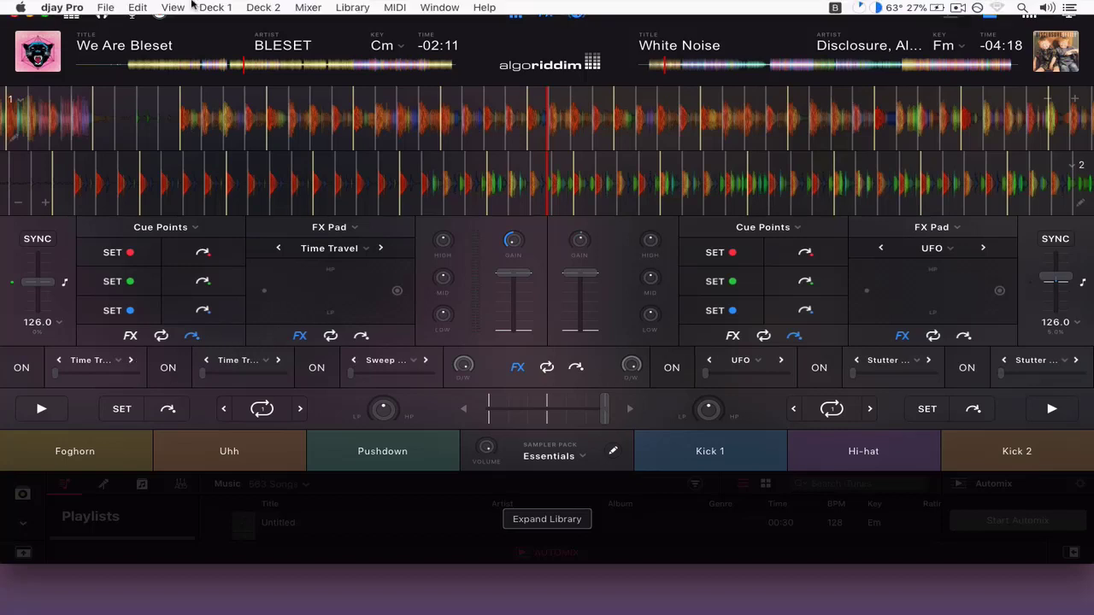
click(105, 10)
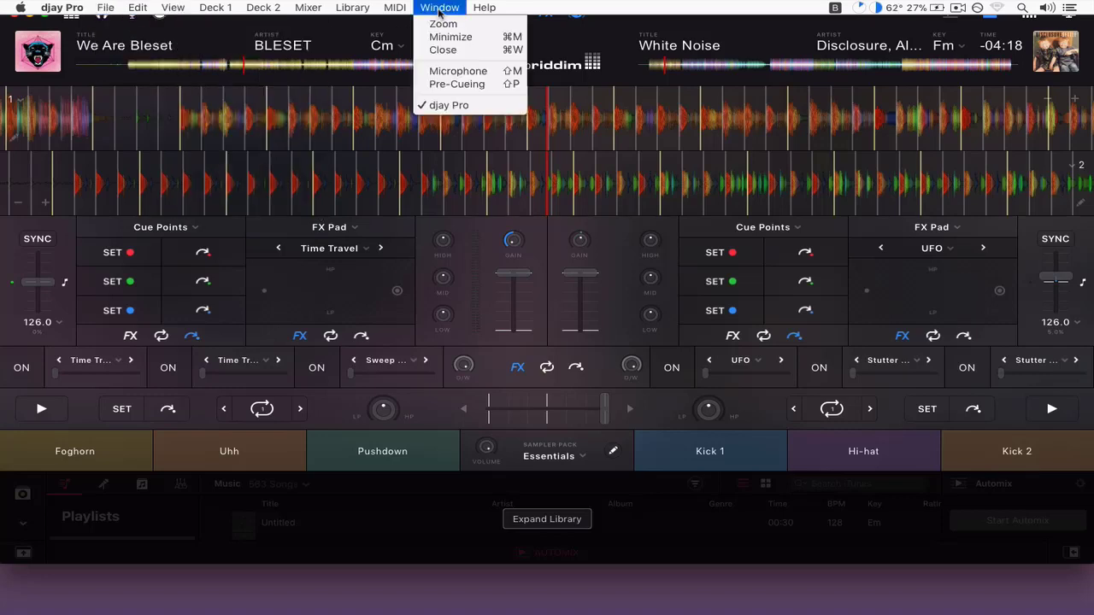
mouse_move(109, 12)
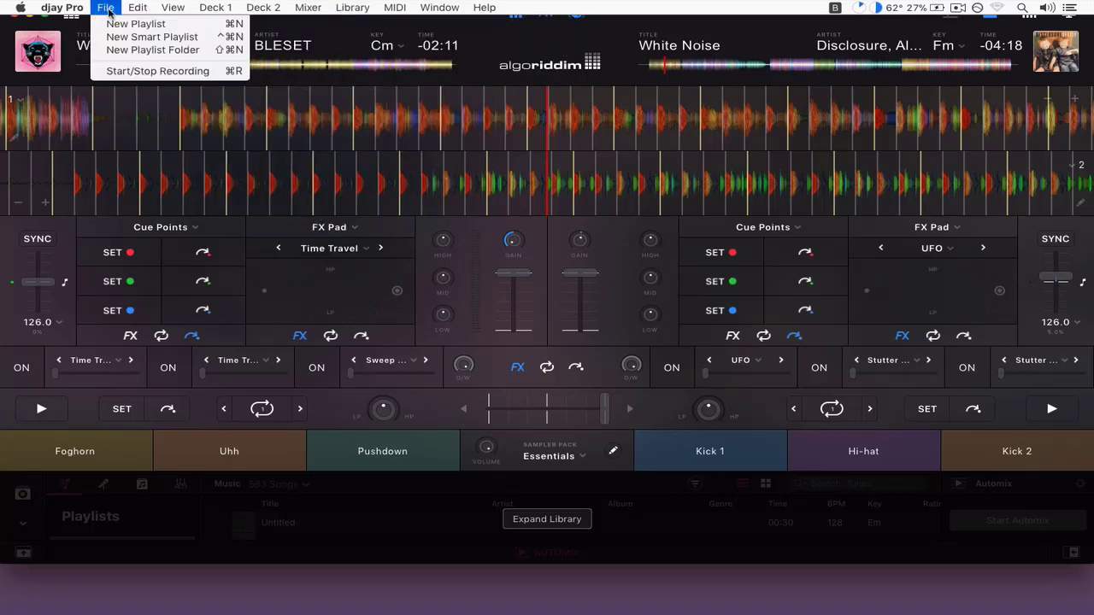
mouse_move(167, 10)
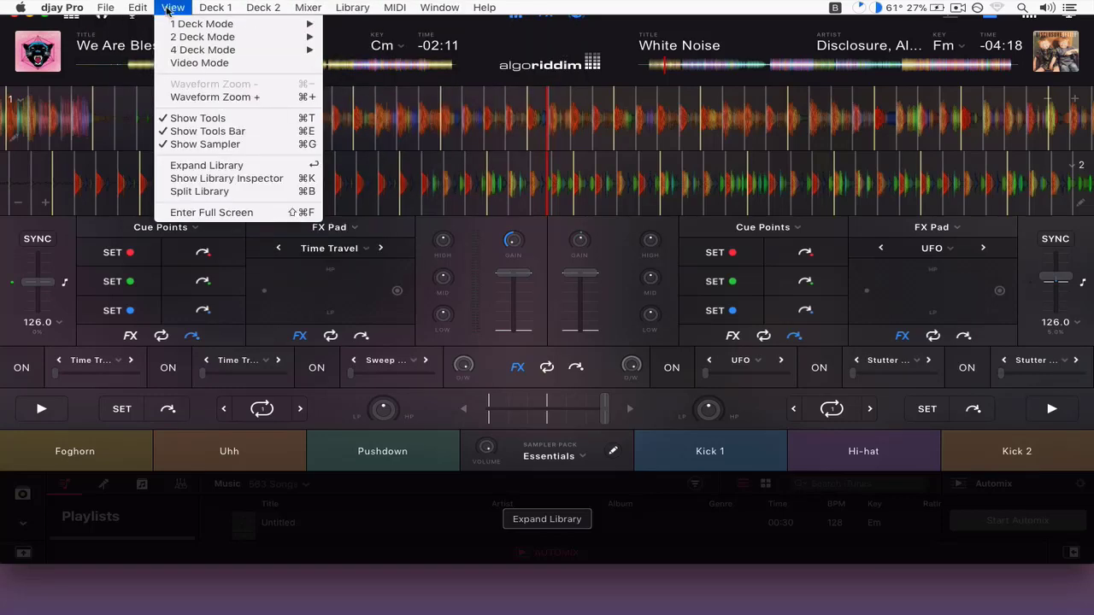
click(210, 118)
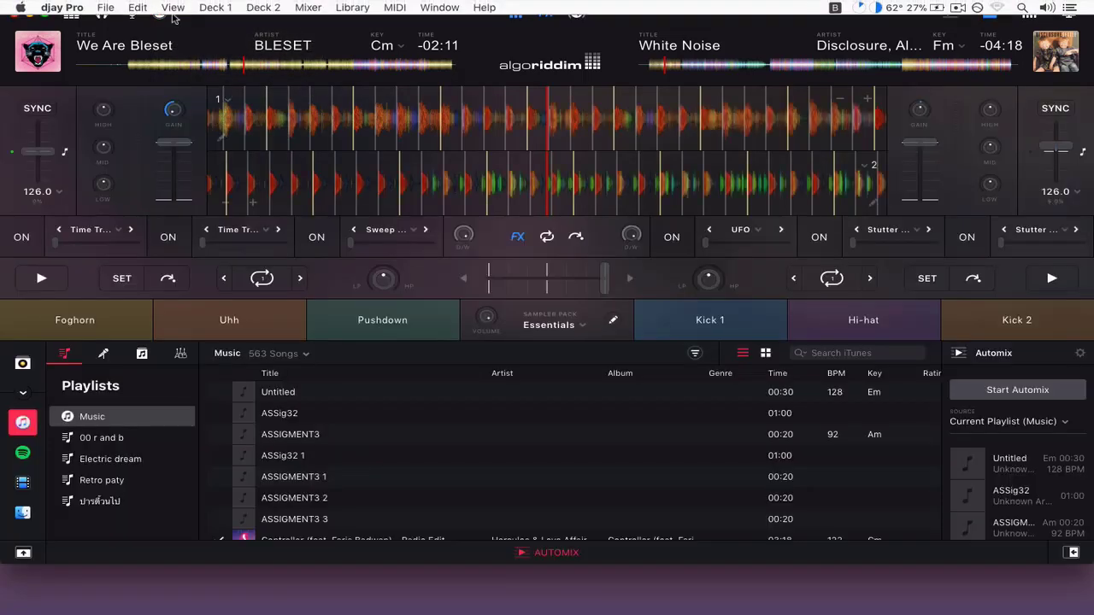
click(173, 8)
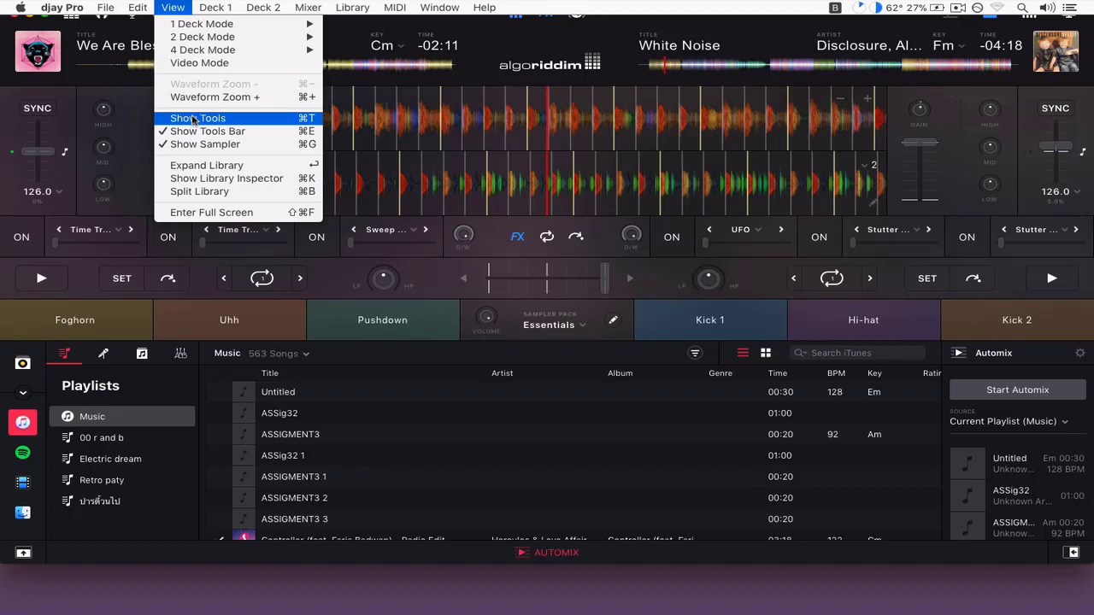
click(194, 120)
Hide the sampler.
click(181, 7)
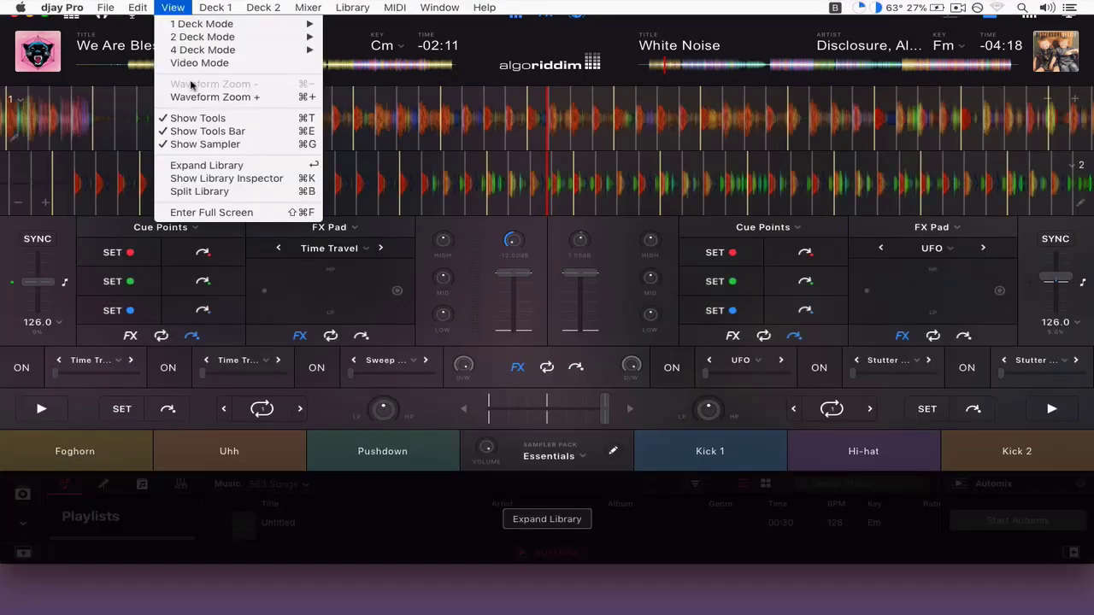
click(203, 145)
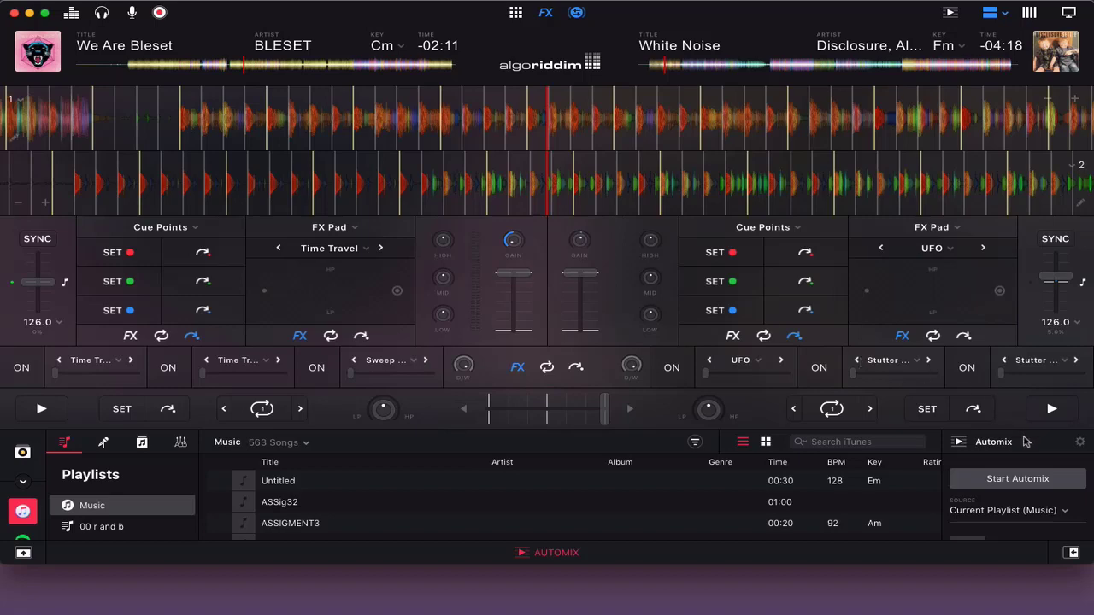
Expand the library and look through the songs in the Automix list for the Music playlist.
key(space)
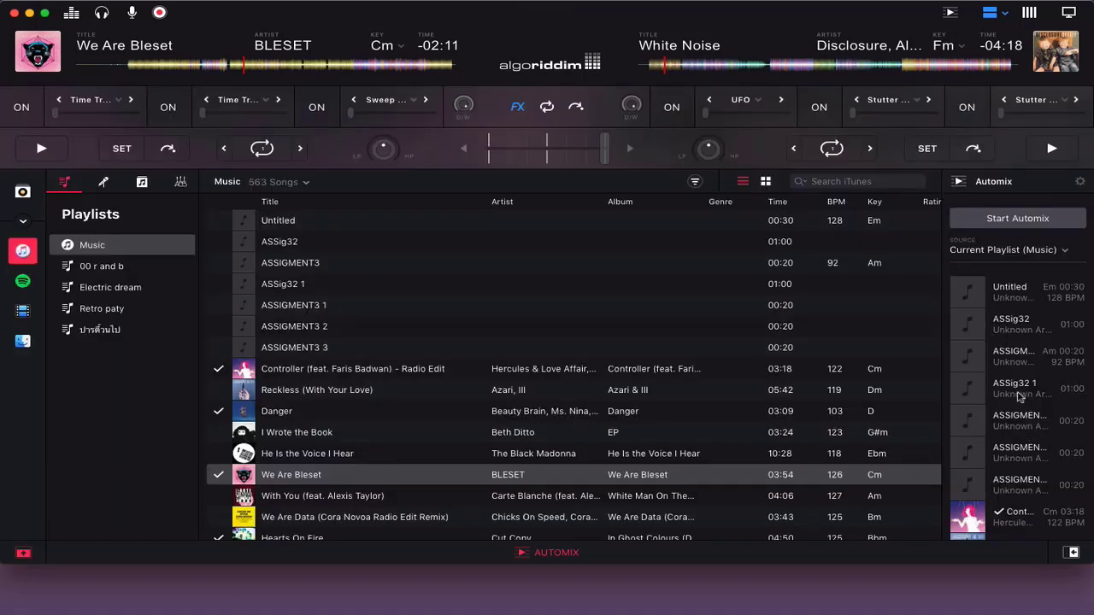
scroll(1066, 462, down, 15)
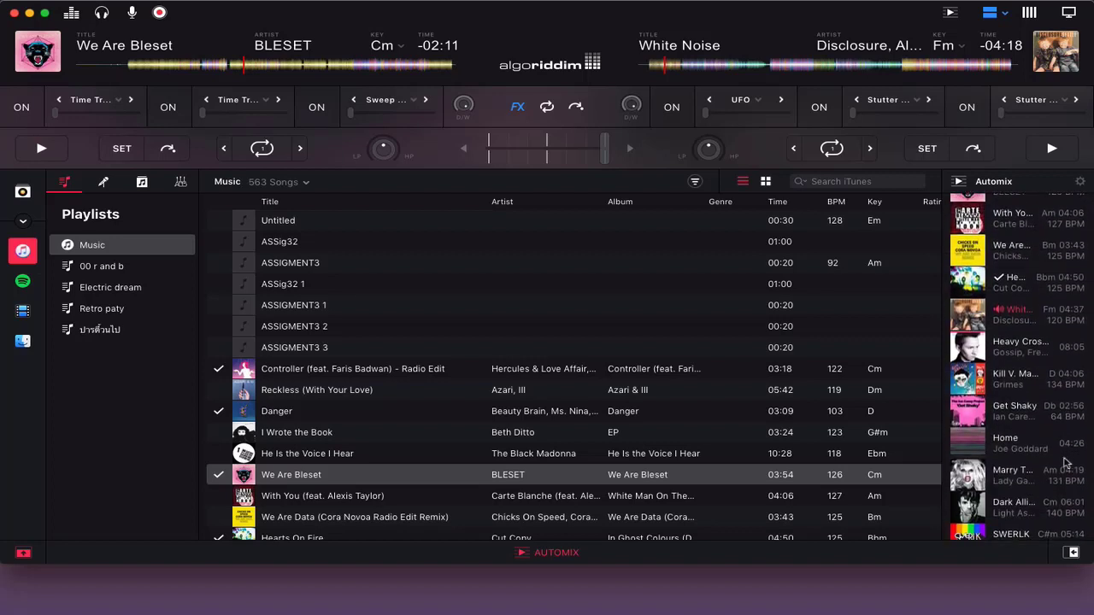
scroll(1066, 463, down, 20)
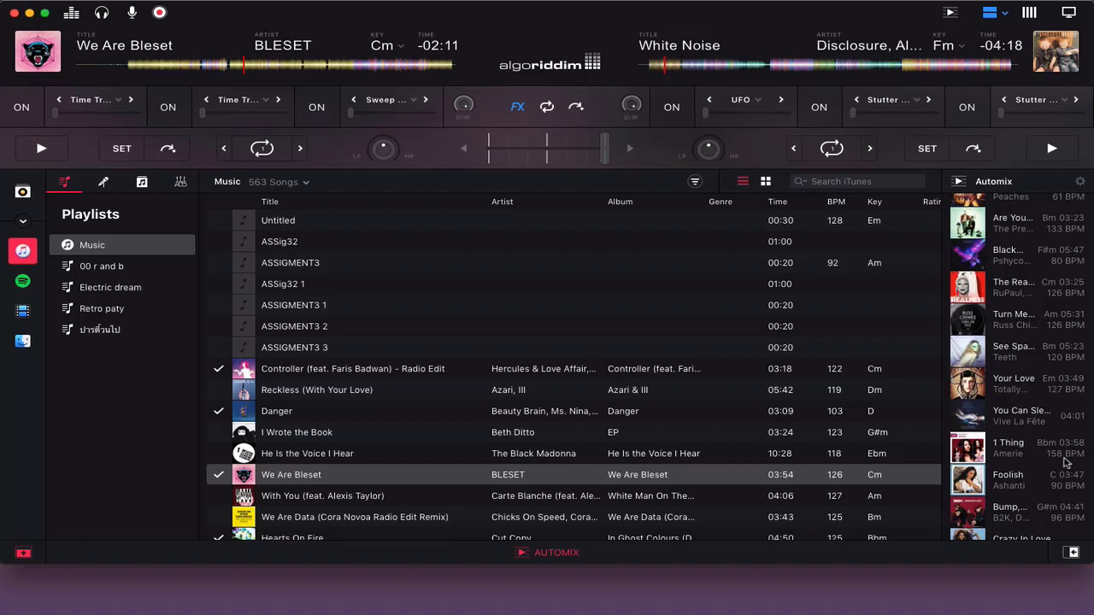
scroll(1066, 462, down, 10)
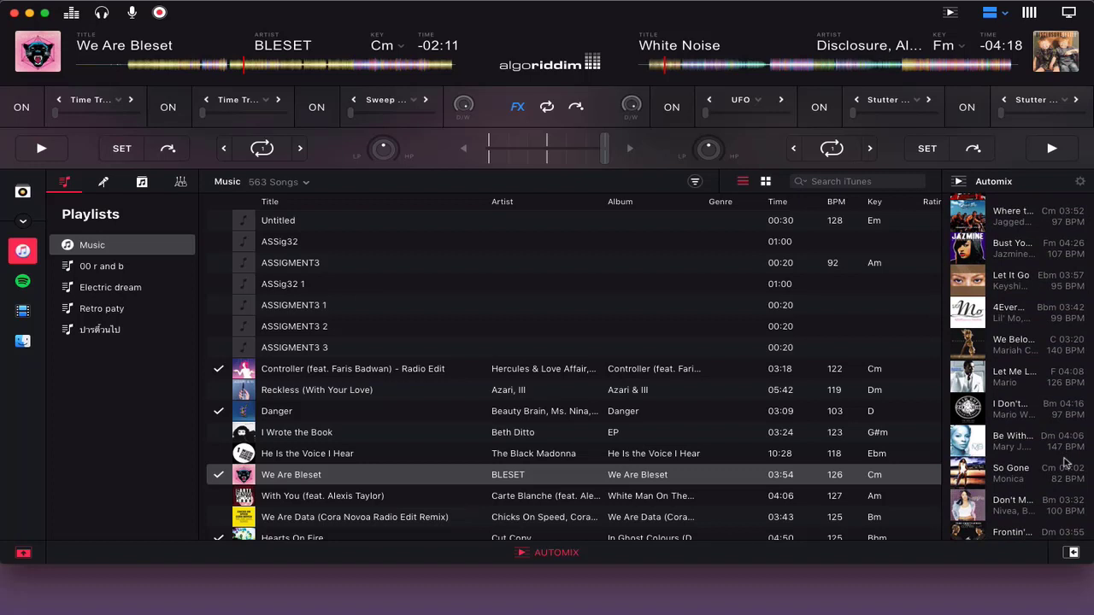
scroll(1066, 463, down, 5)
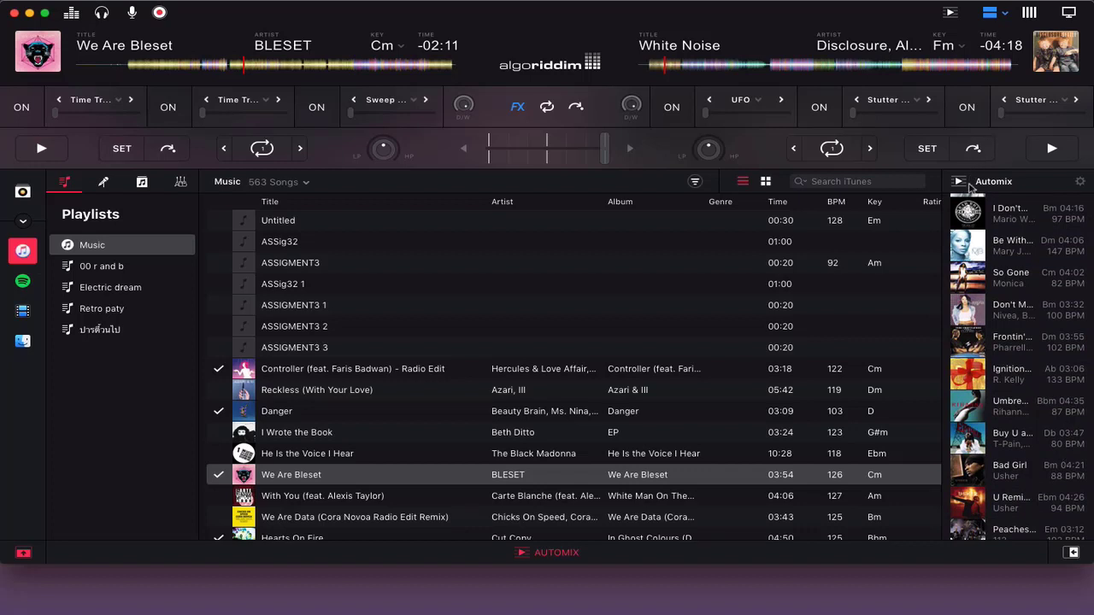
View the mixer's transition styles without changing the selection and collapse the library below the decks.
click(308, 8)
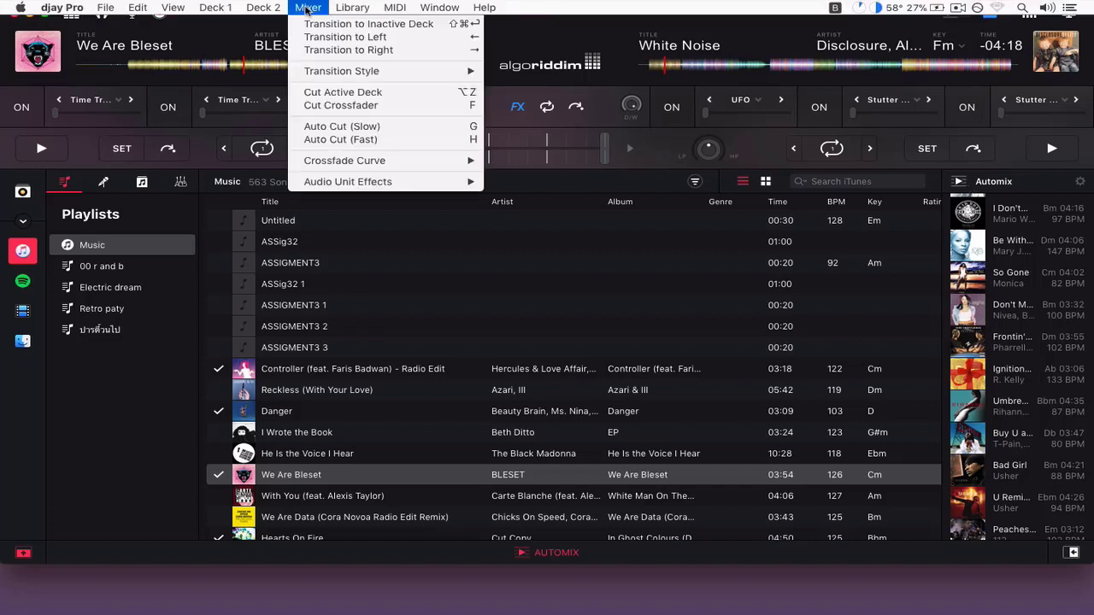
mouse_move(329, 76)
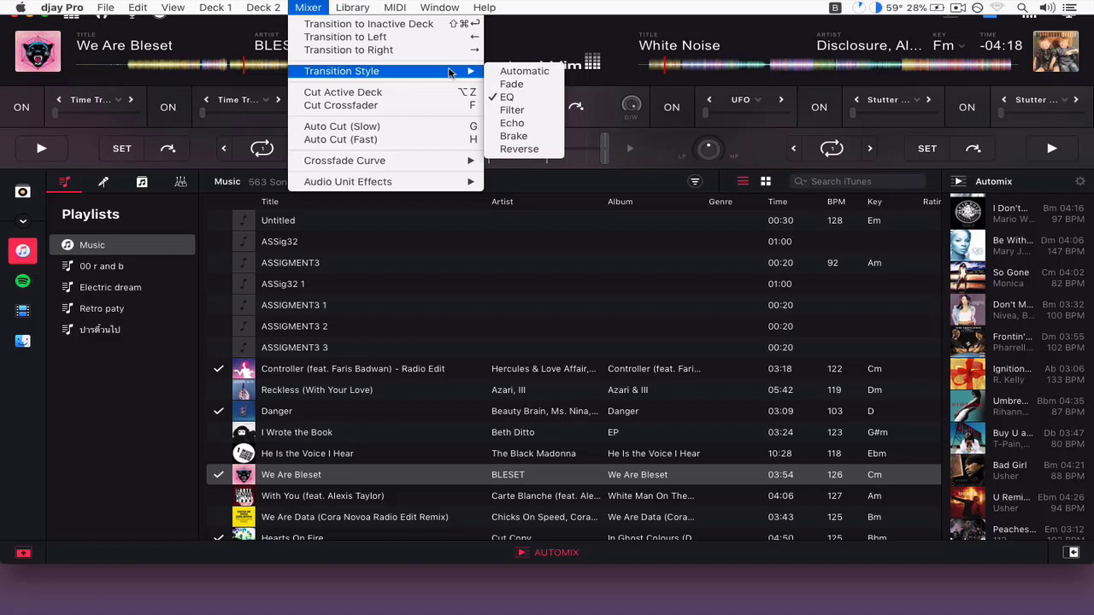
click(566, 242)
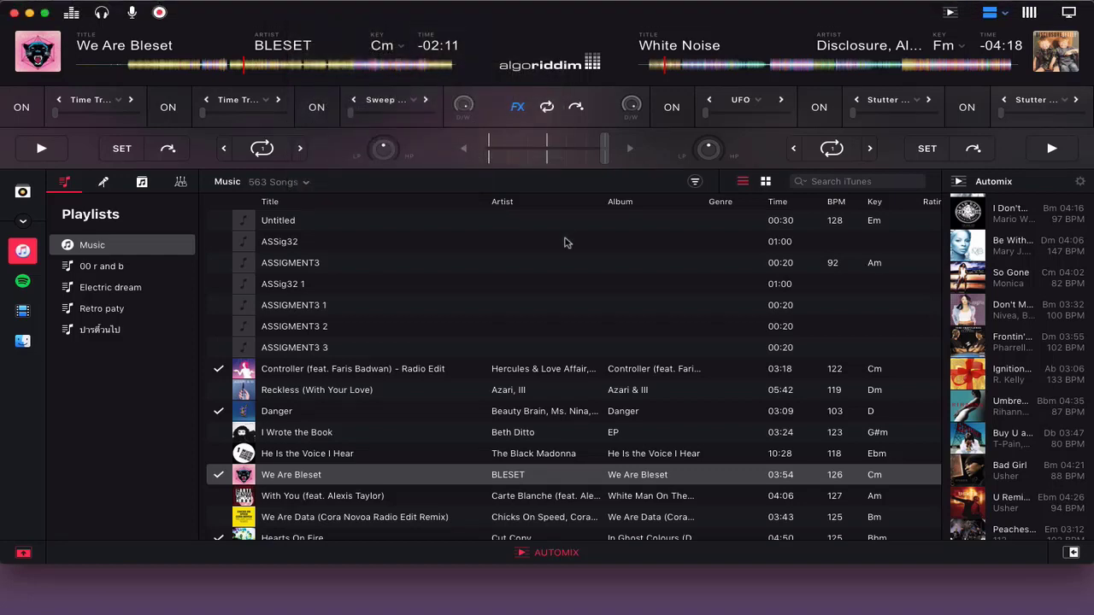
key(space)
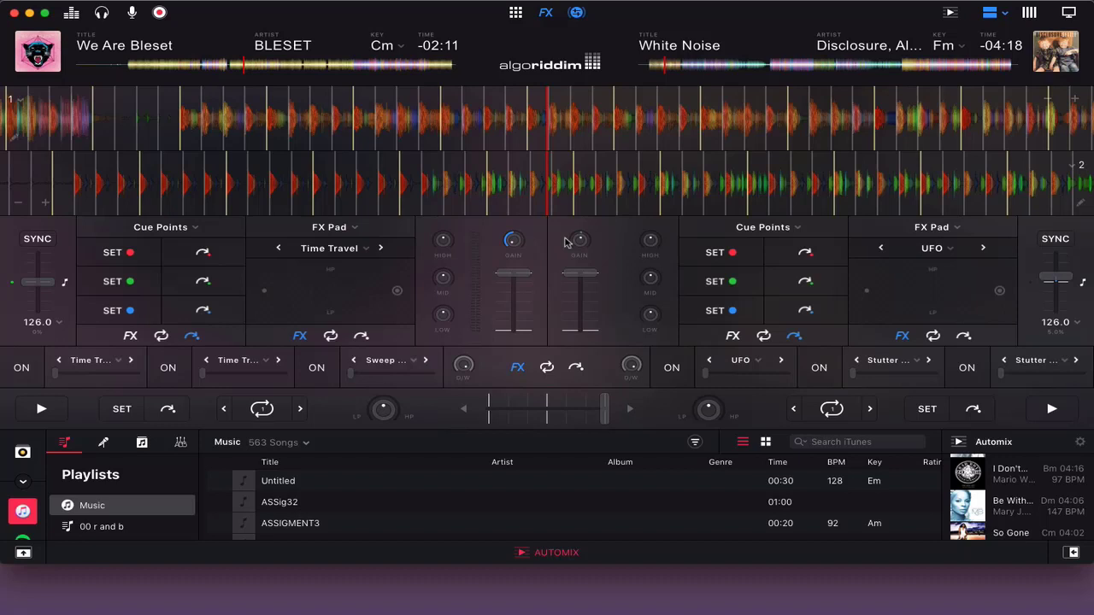
key(XF86AudioMute)
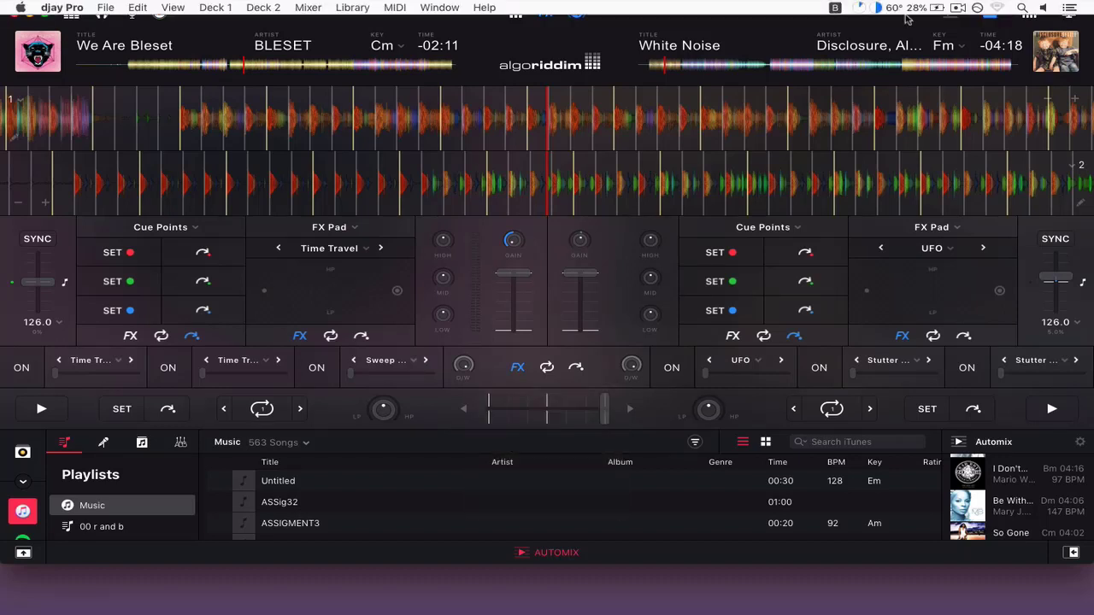
click(956, 9)
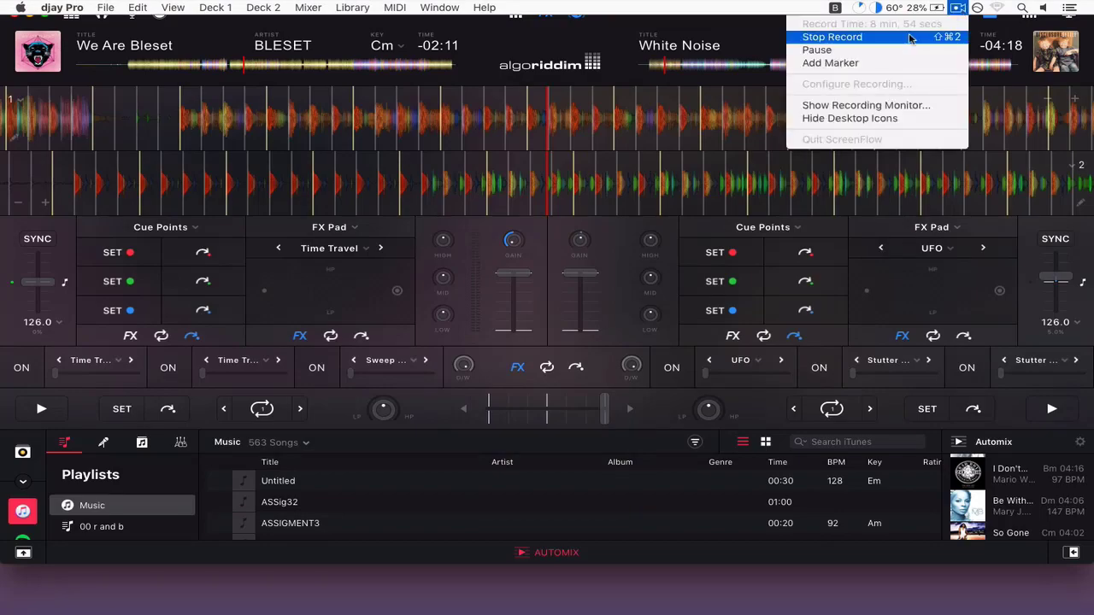